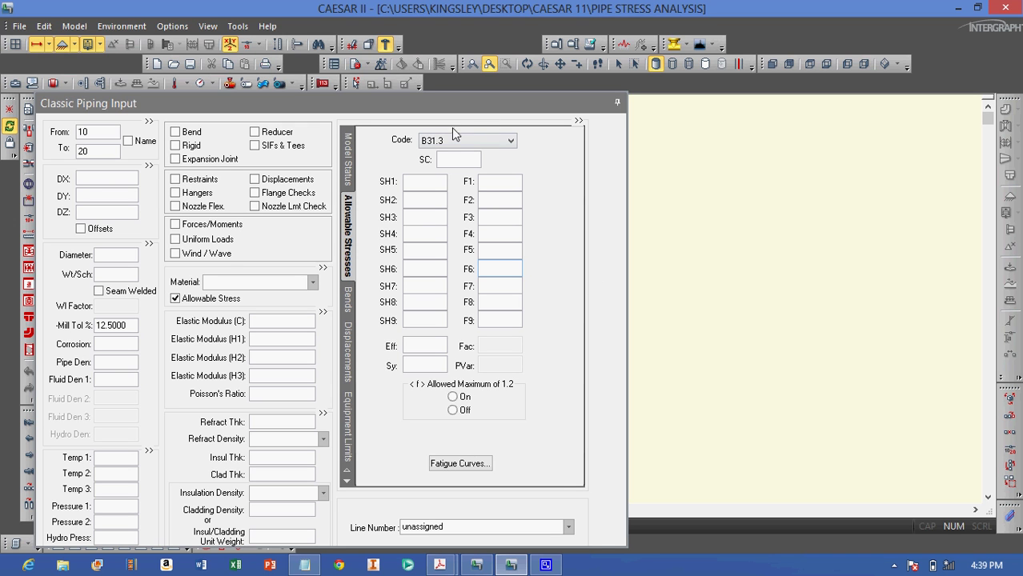
- Review the available piping codes and keep B31.3 as the design code
click(510, 142)
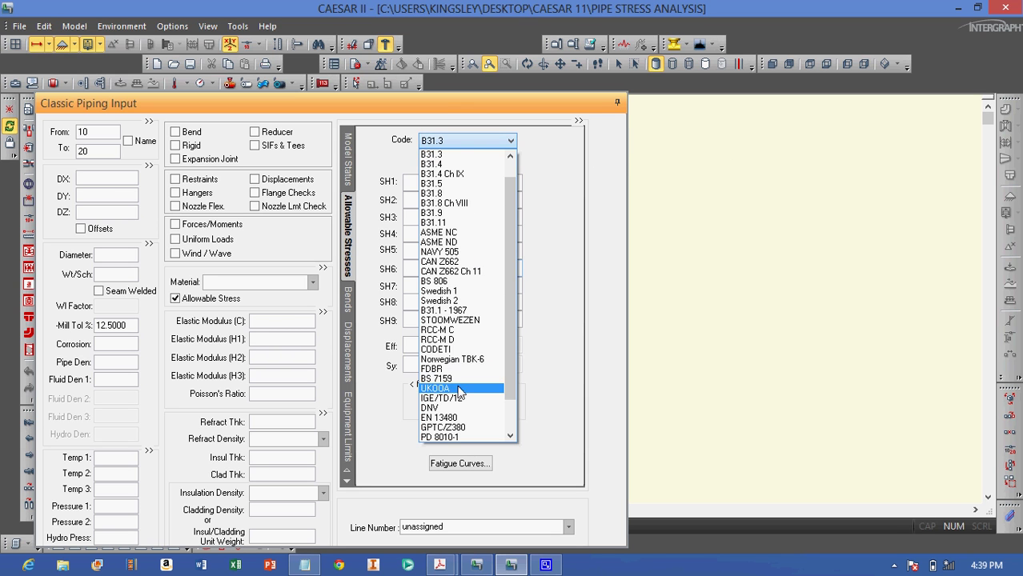
click(450, 144)
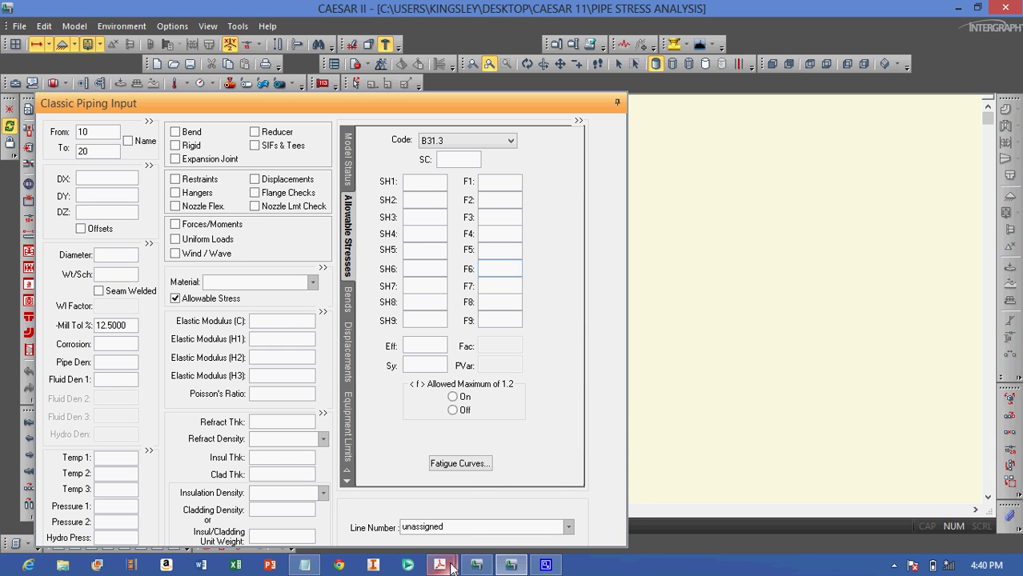
- Examine the Lesson1A and Lesson1B piping drawings in Adobe Acrobat for dimensions, node numbers and design data, and return to CAESAR II
mouse_move(451, 567)
click(400, 490)
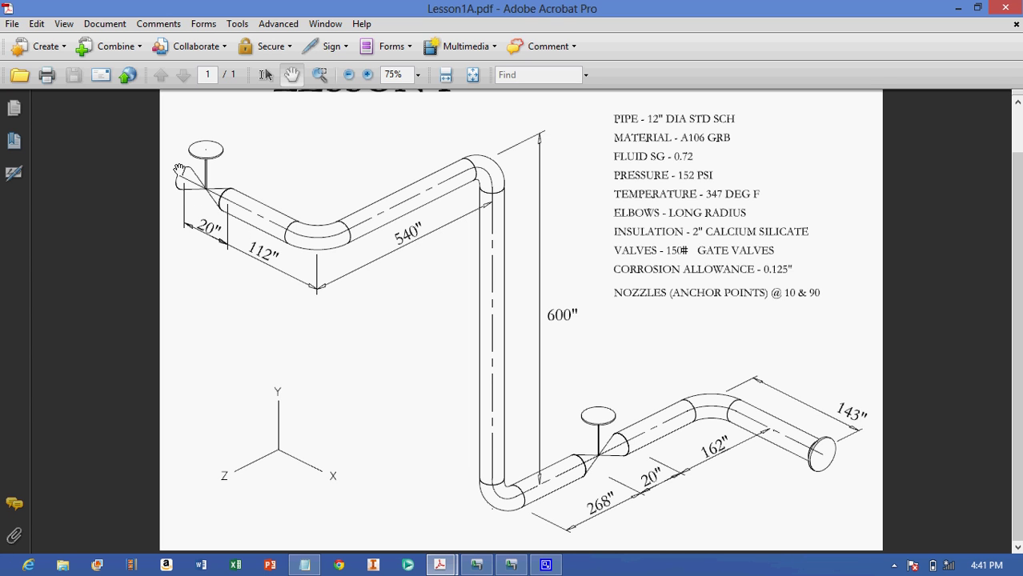
mouse_move(443, 567)
click(523, 480)
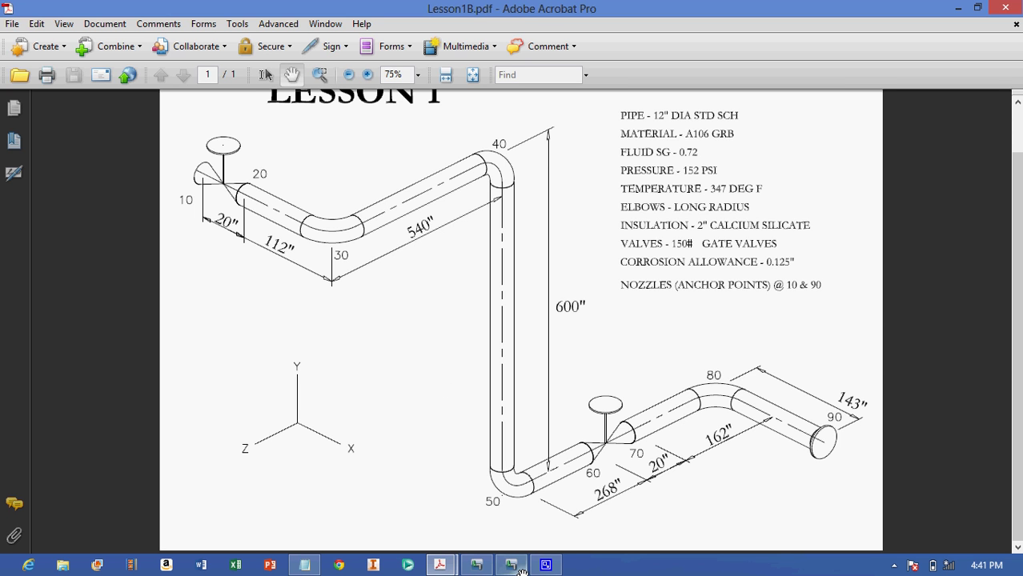
mouse_move(521, 570)
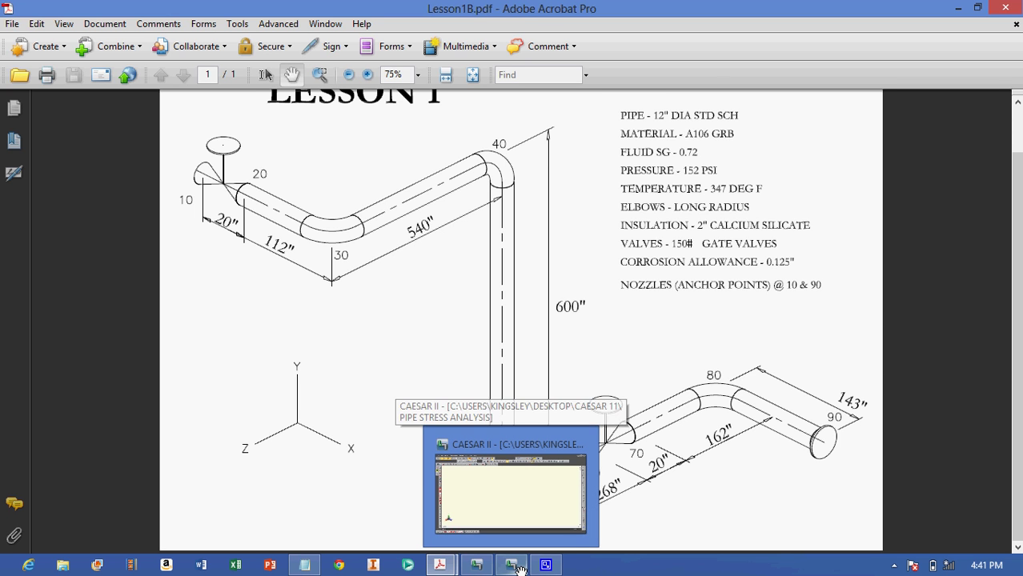
click(491, 460)
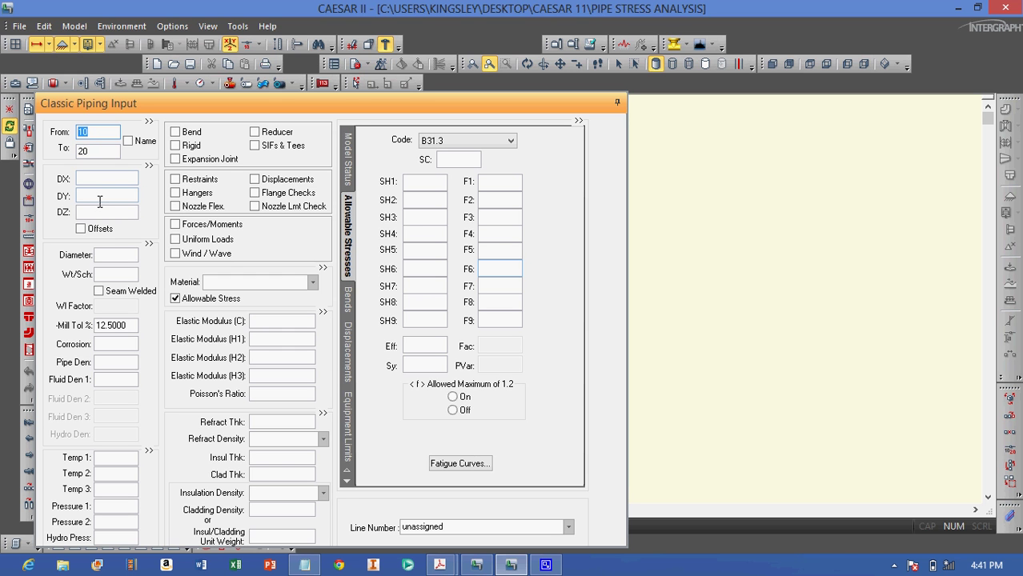
mouse_move(448, 563)
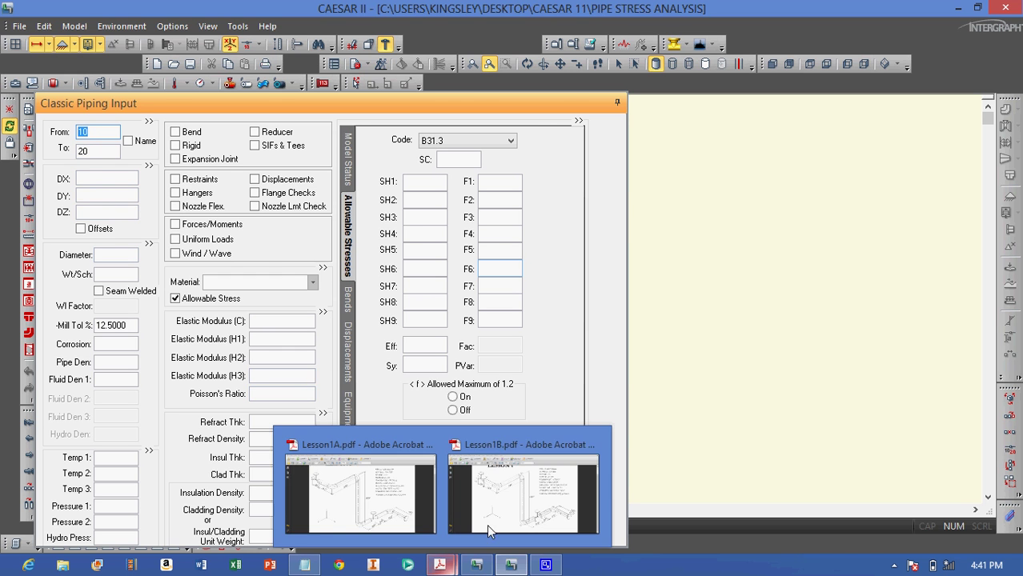
click(487, 524)
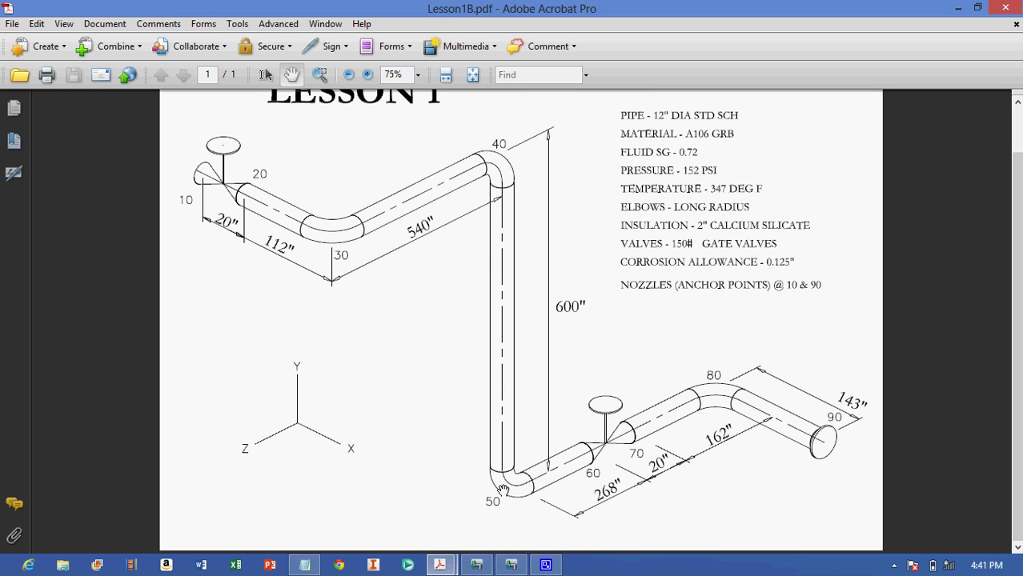
click(510, 565)
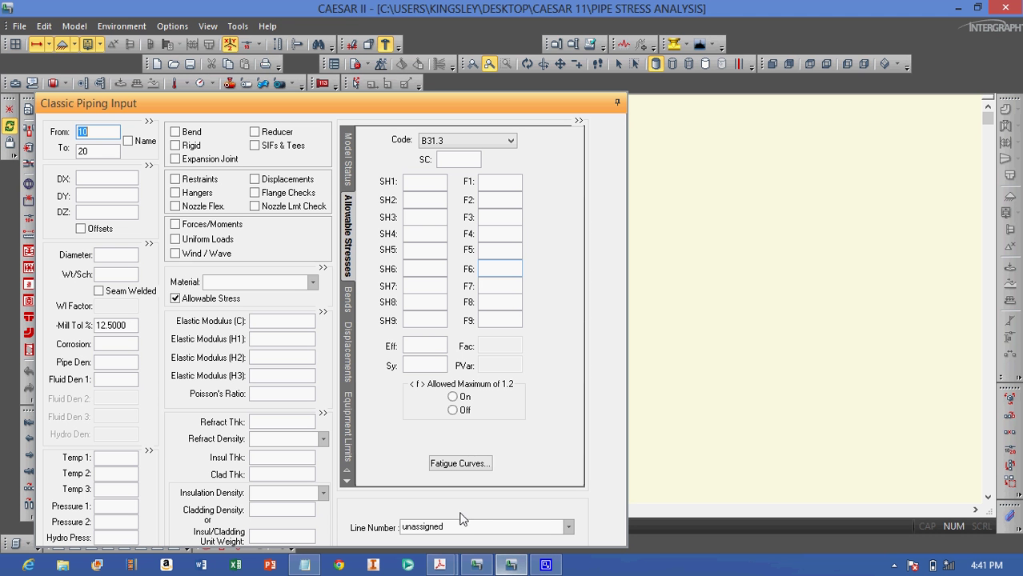
- Give element 10 to 20 a DX of 20 in, a pipe diameter of 12.75 in and wall schedule S
click(89, 180)
text(20)
key(Tab)
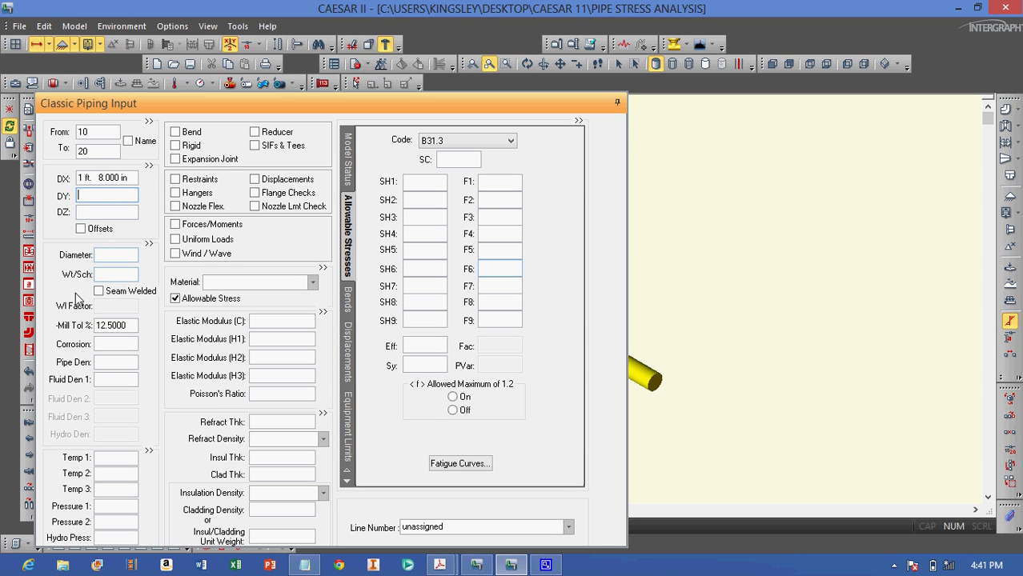
click(112, 256)
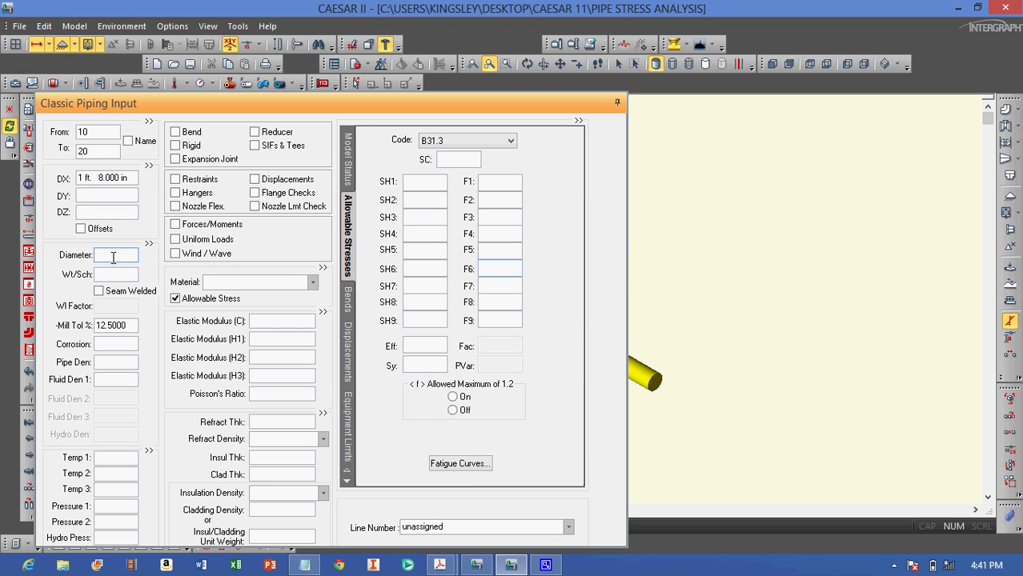
key(Tab)
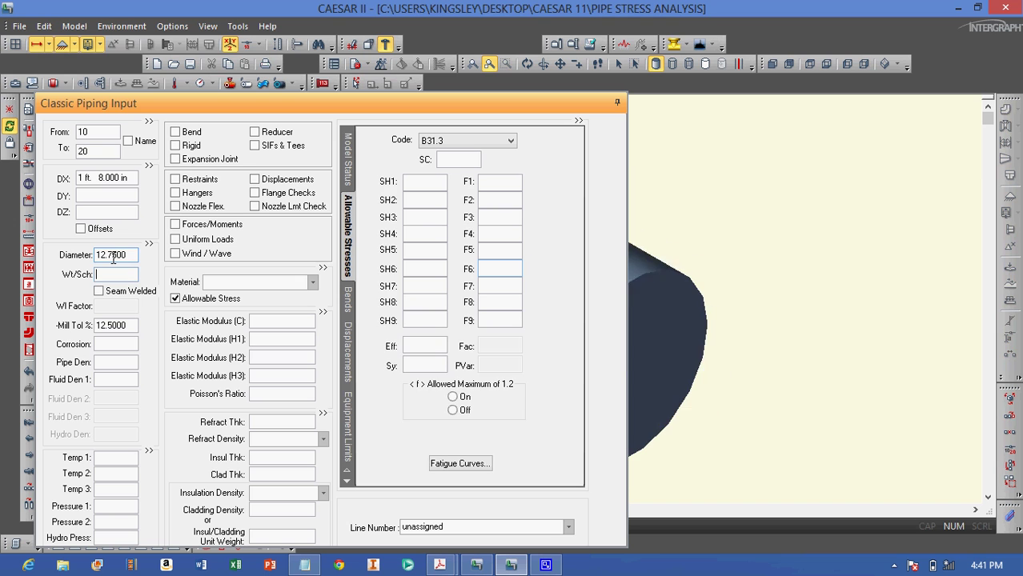
text(s)
key(Tab)
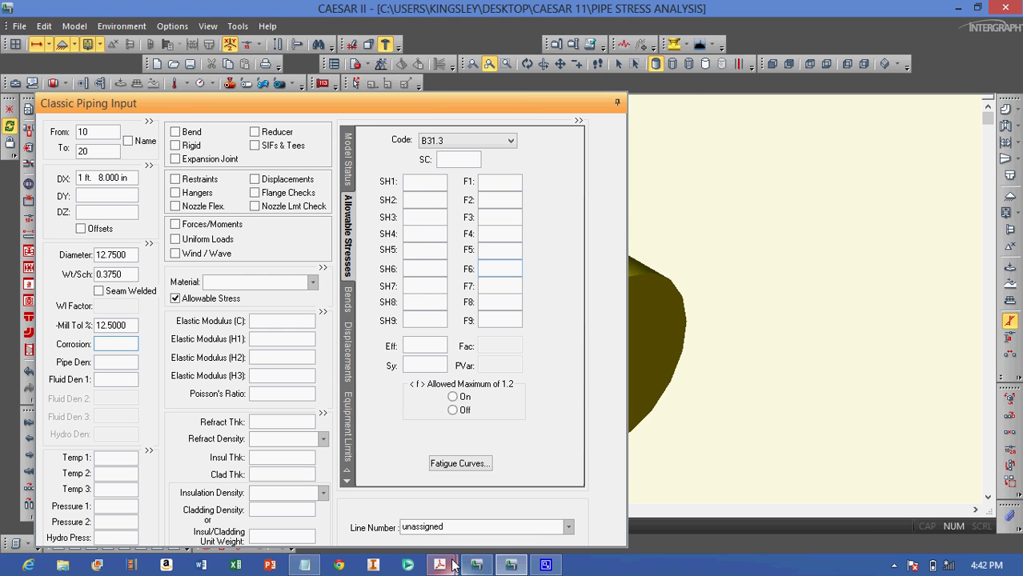
- Check drawing Lesson1B in Acrobat and set the element's corrosion allowance to 0.125 in and fluid density 1 to 0.72 SG
mouse_move(453, 565)
click(516, 496)
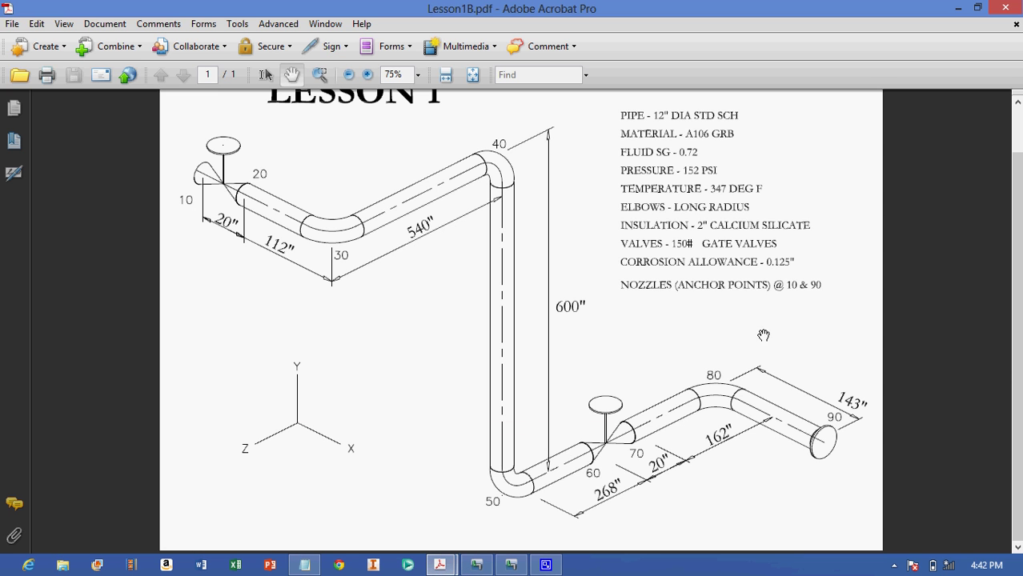
click(959, 8)
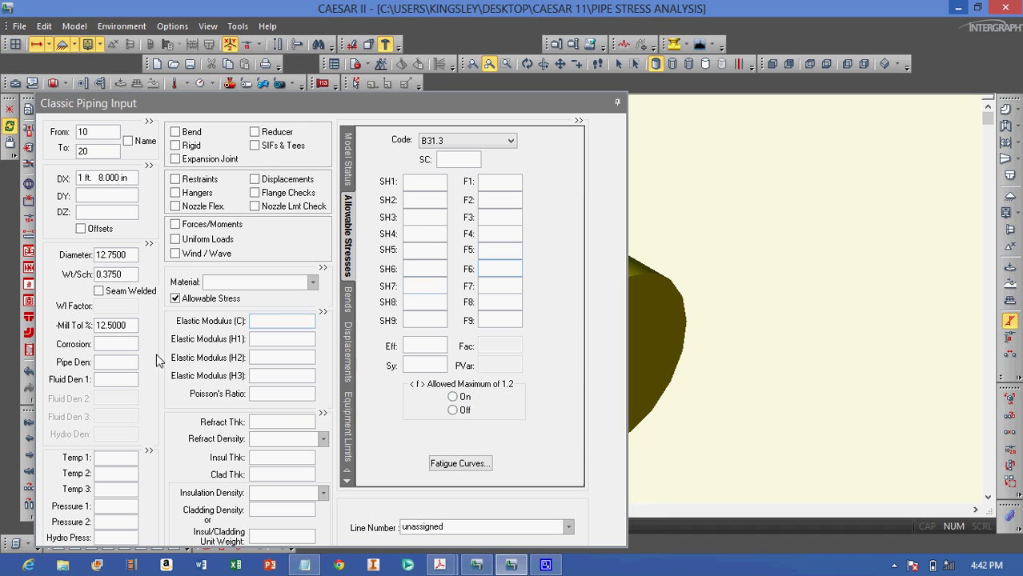
click(120, 342)
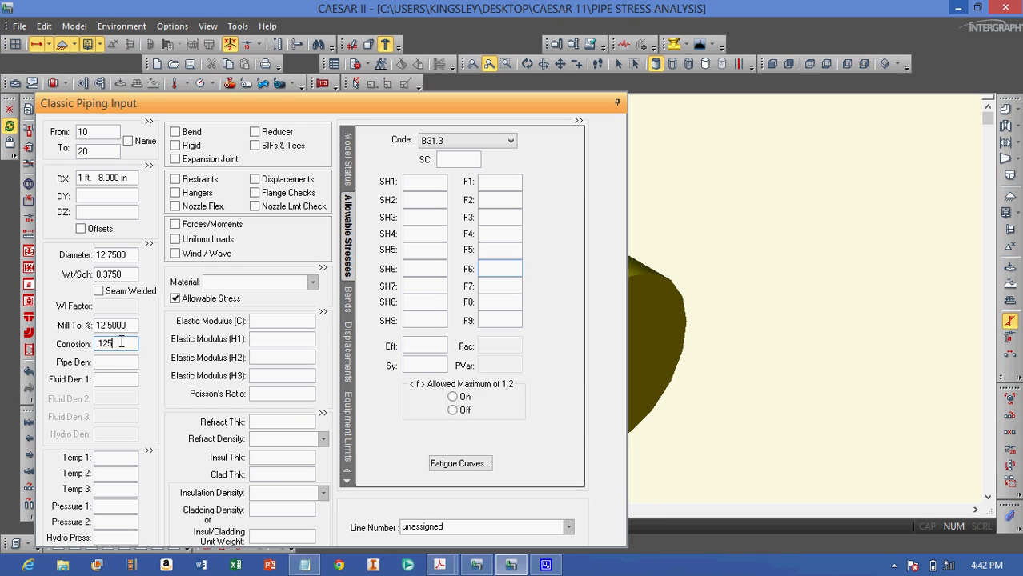
key(Tab)
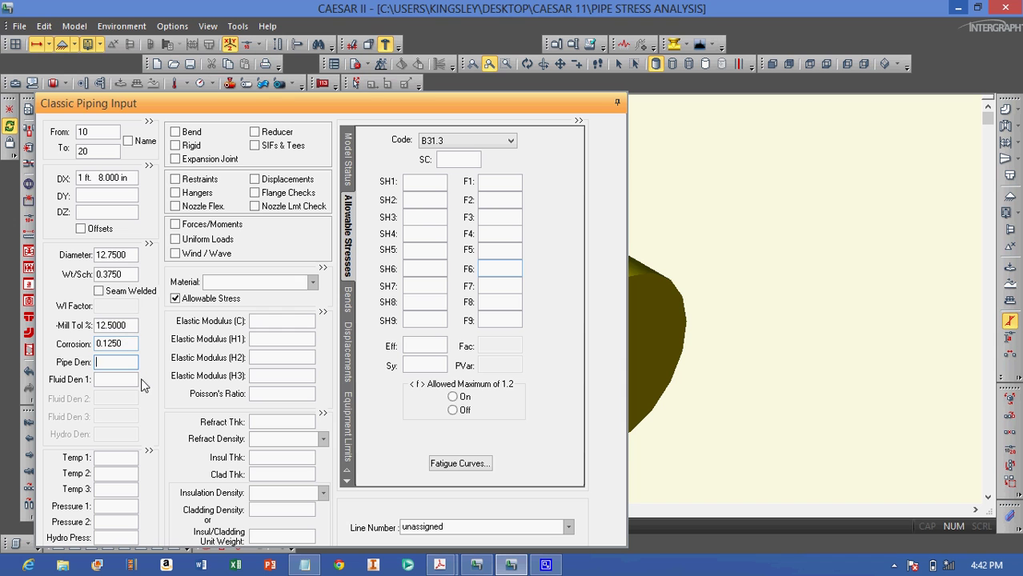
click(124, 381)
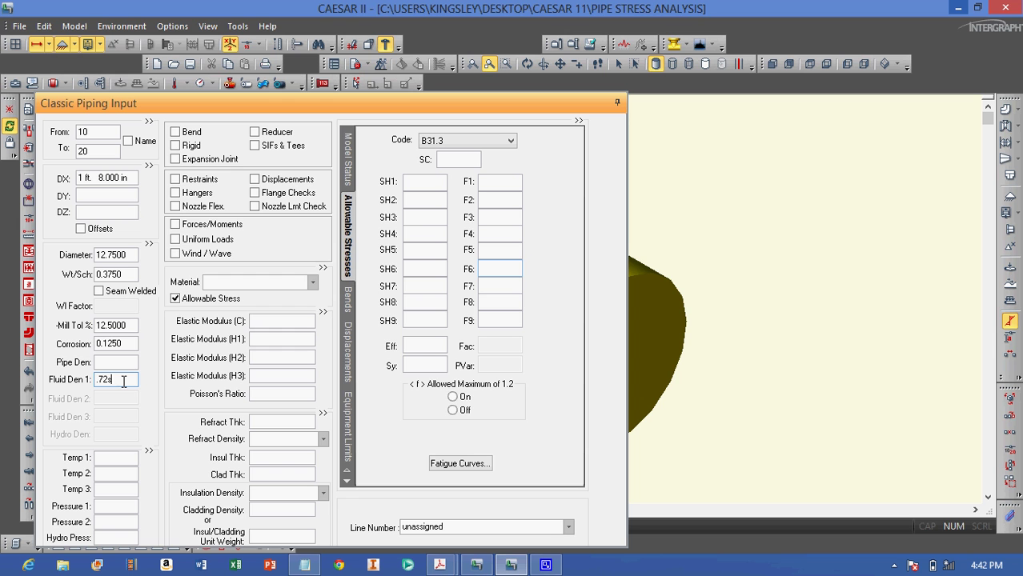
key(Tab)
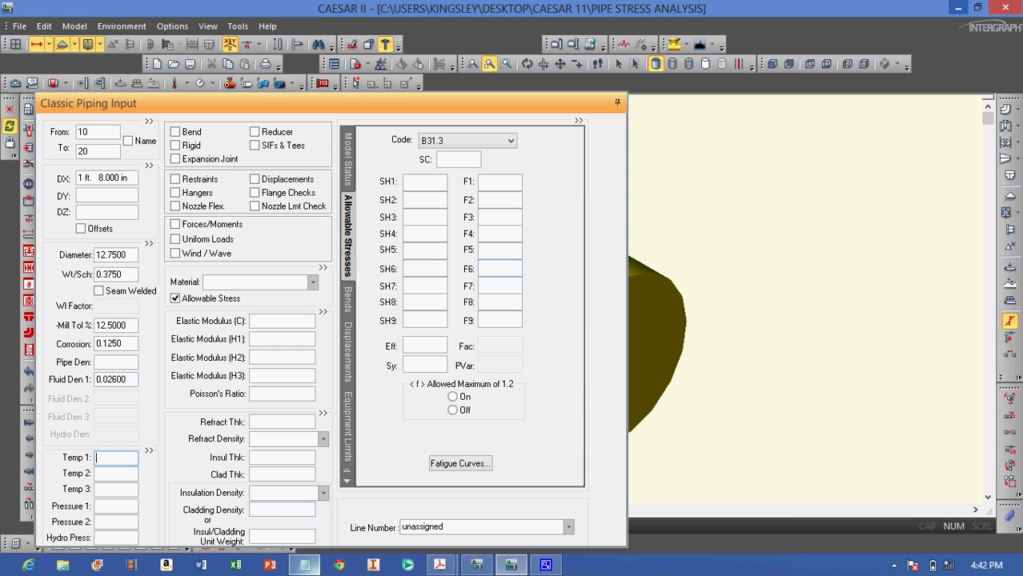
- Consult drawing Lesson1B in Acrobat and set the element's temperature 1 to 347 °F and pressure 1 to 152 psi
mouse_move(450, 556)
click(520, 488)
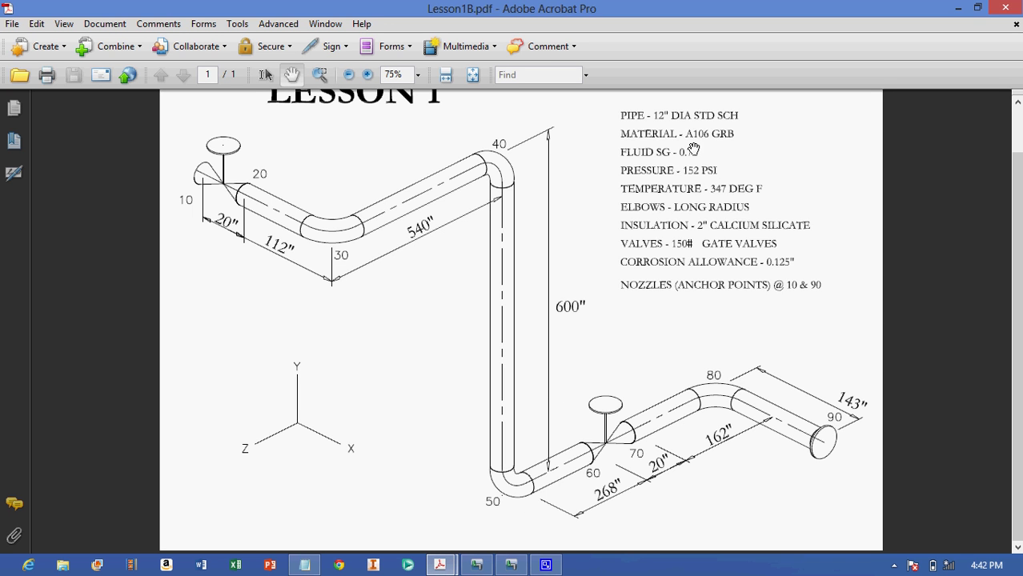
click(958, 8)
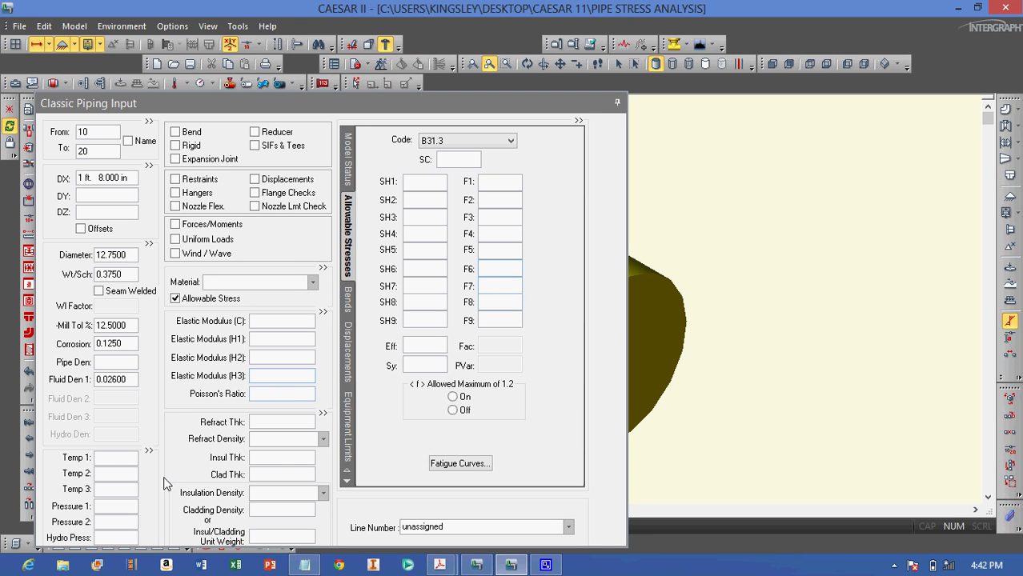
click(108, 458)
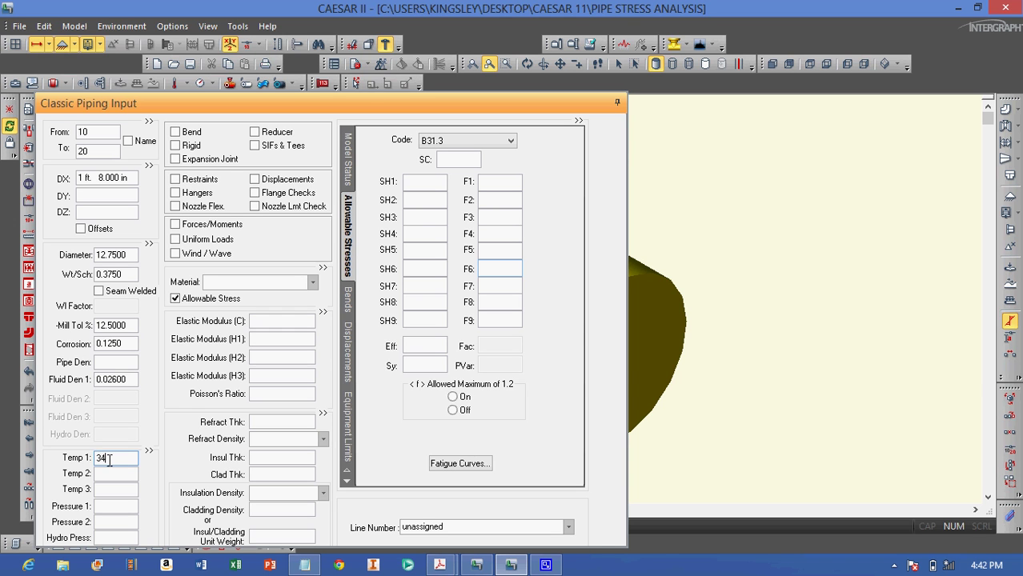
text(347)
key(Tab)
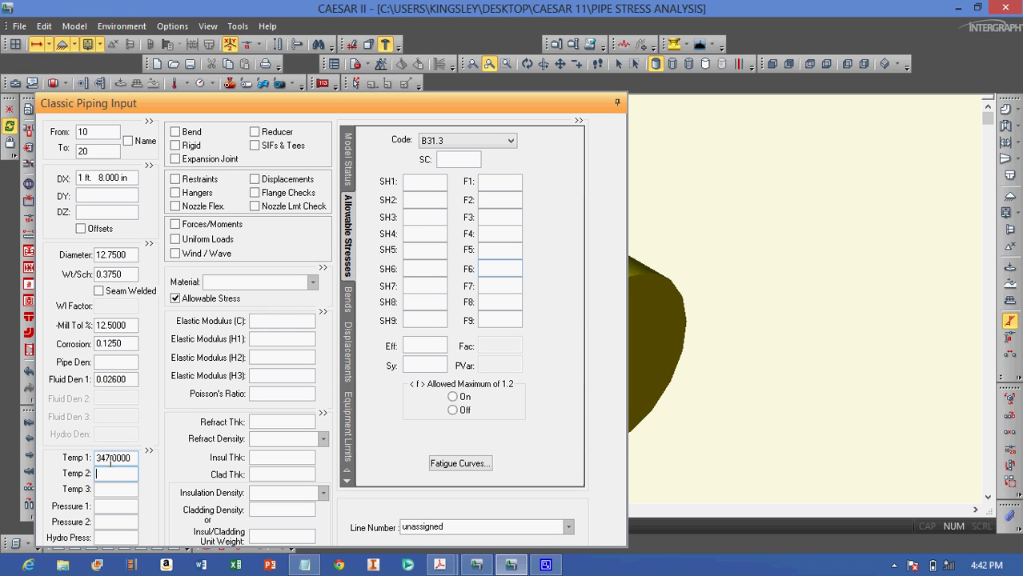
click(118, 507)
text(152)
key(Tab)
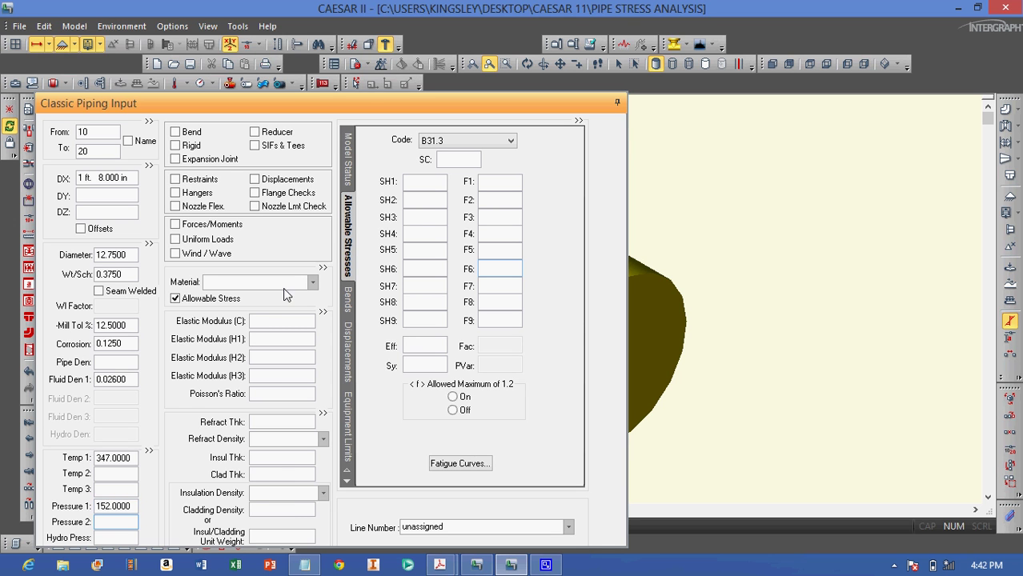
- Assign material A106 B to the element and give it 2 in thick Calcium Silicate insulation
click(312, 281)
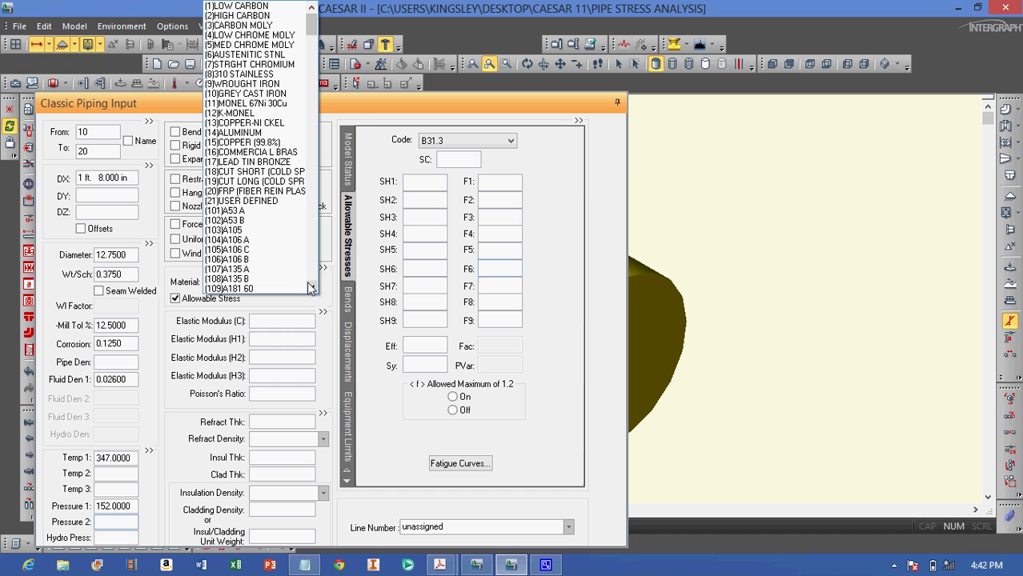
click(244, 260)
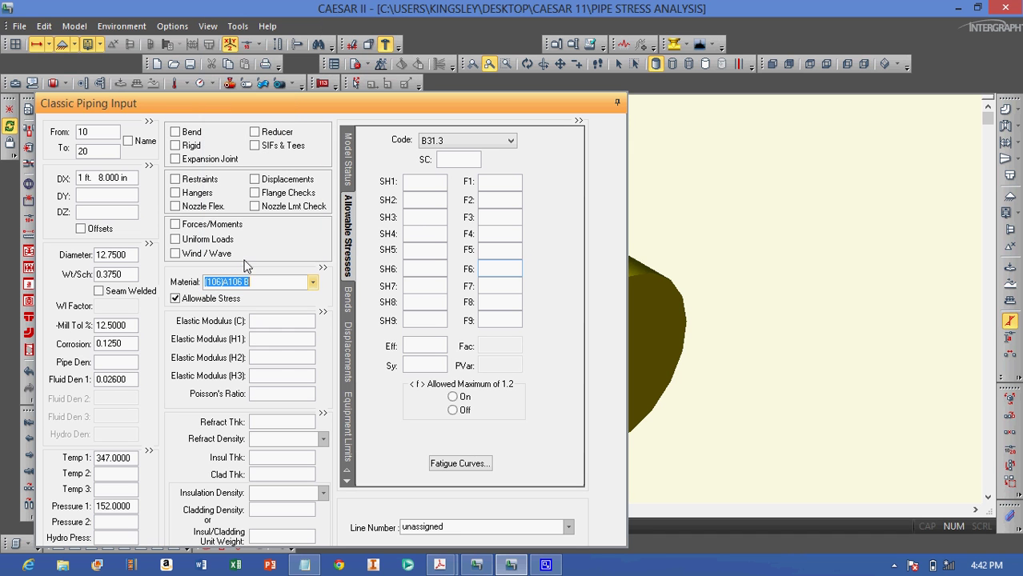
click(282, 457)
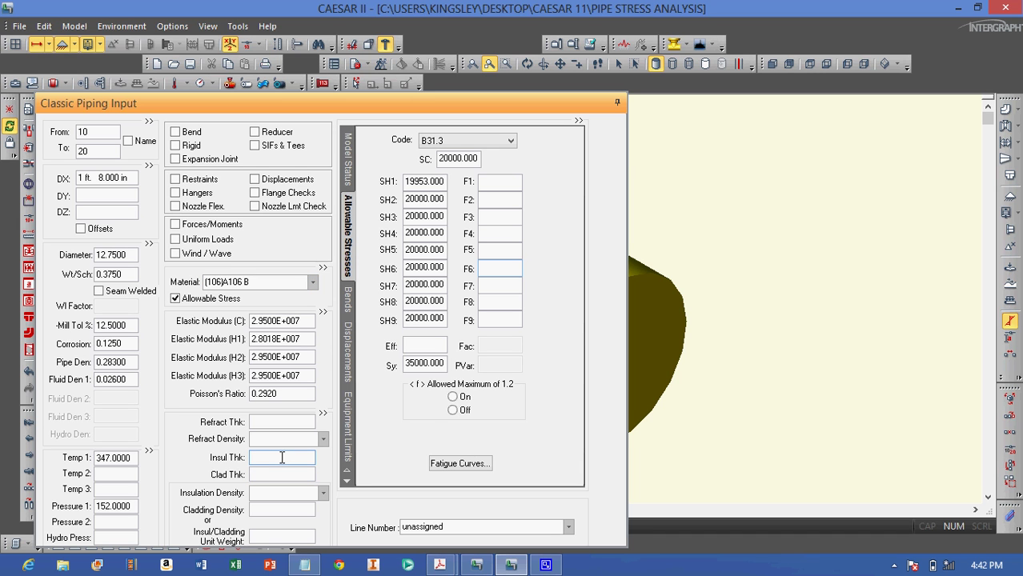
text(2)
key(Tab)
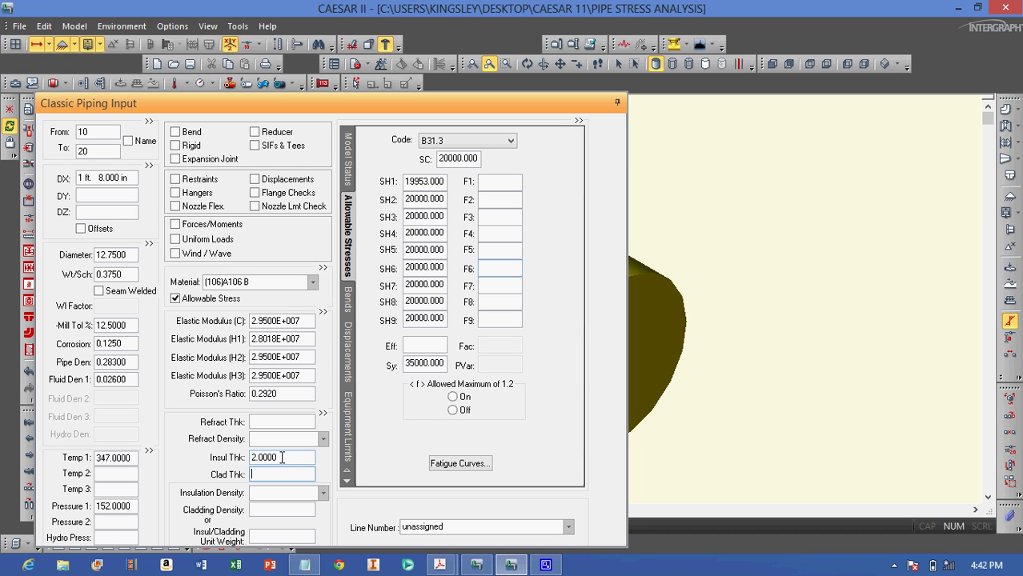
click(323, 494)
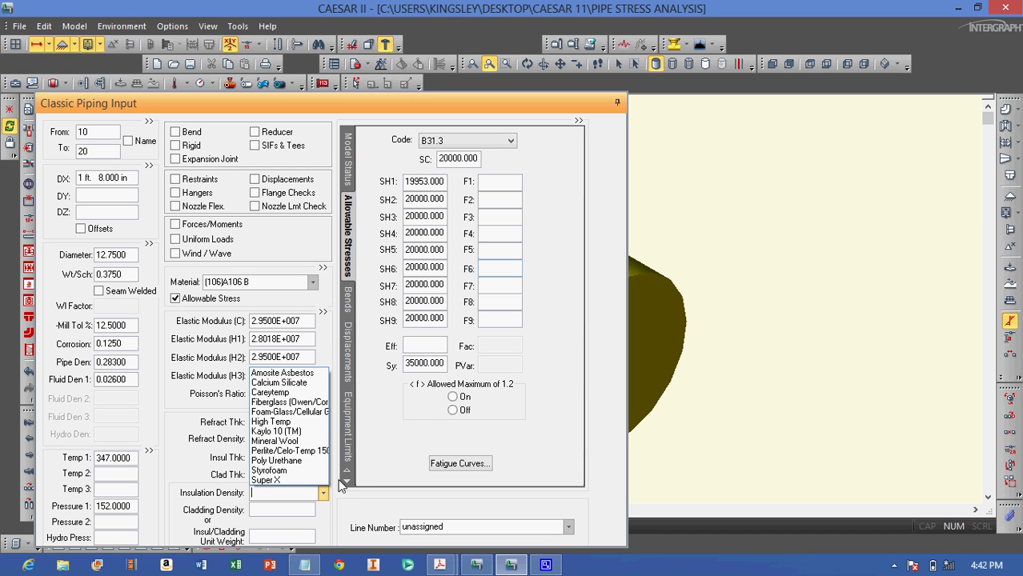
click(301, 384)
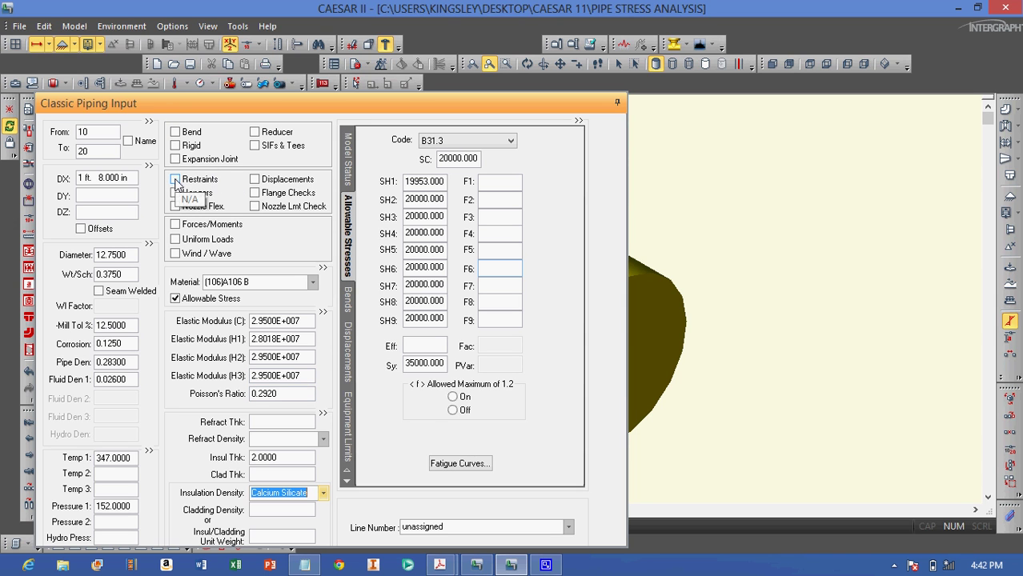
- Enable restraints on the element and define an anchor (ANC) at node 10
click(176, 181)
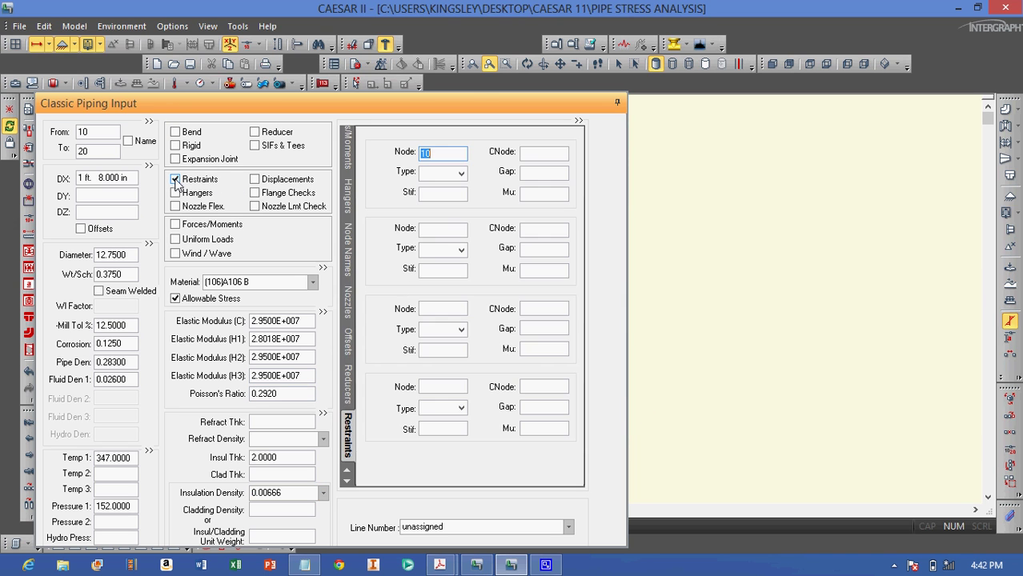
click(461, 174)
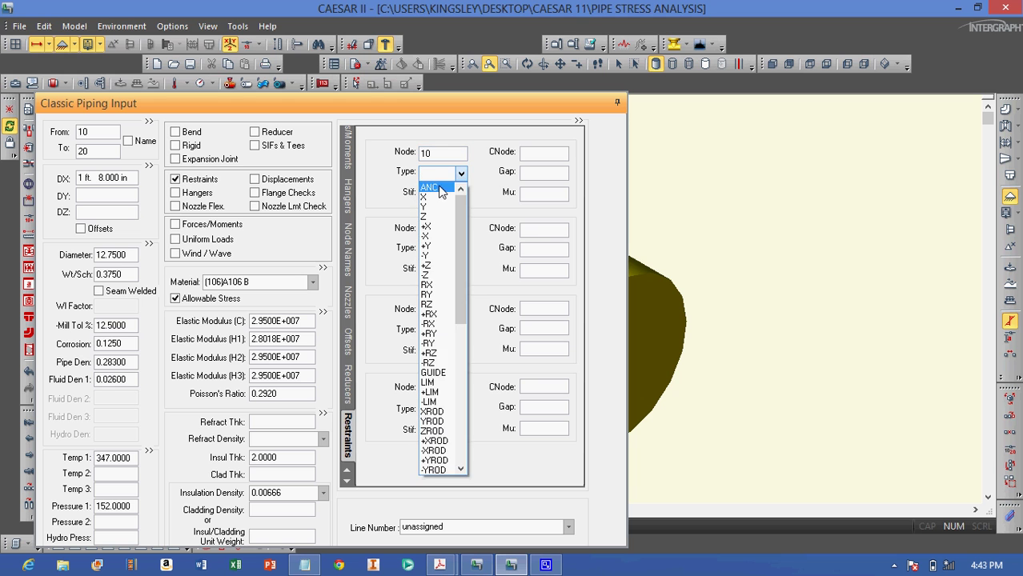
click(430, 187)
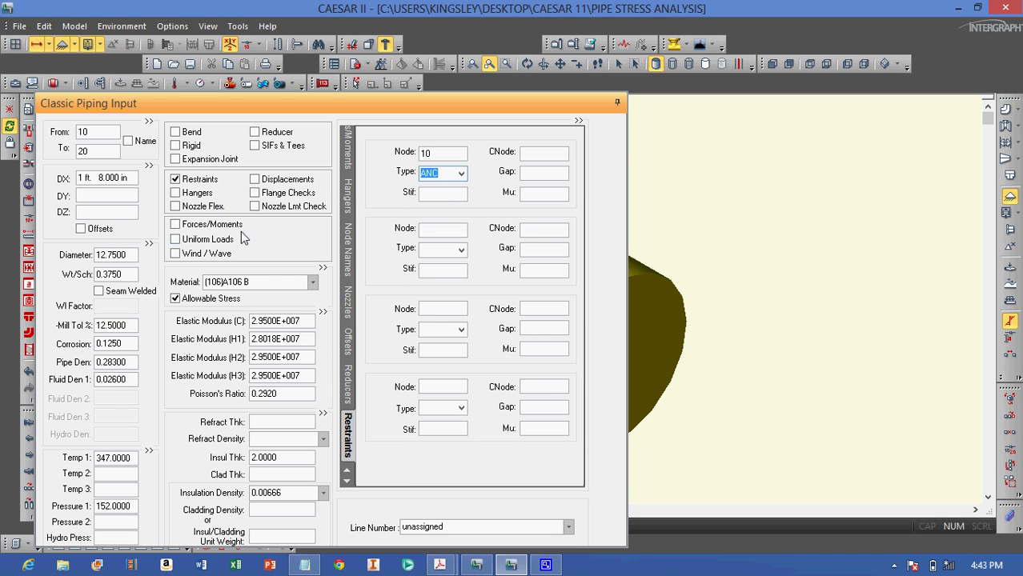
- Make element 10 to 20 a whole-element class 150 NOFLG gate valve from the CADWORX database and display the node numbers
click(28, 253)
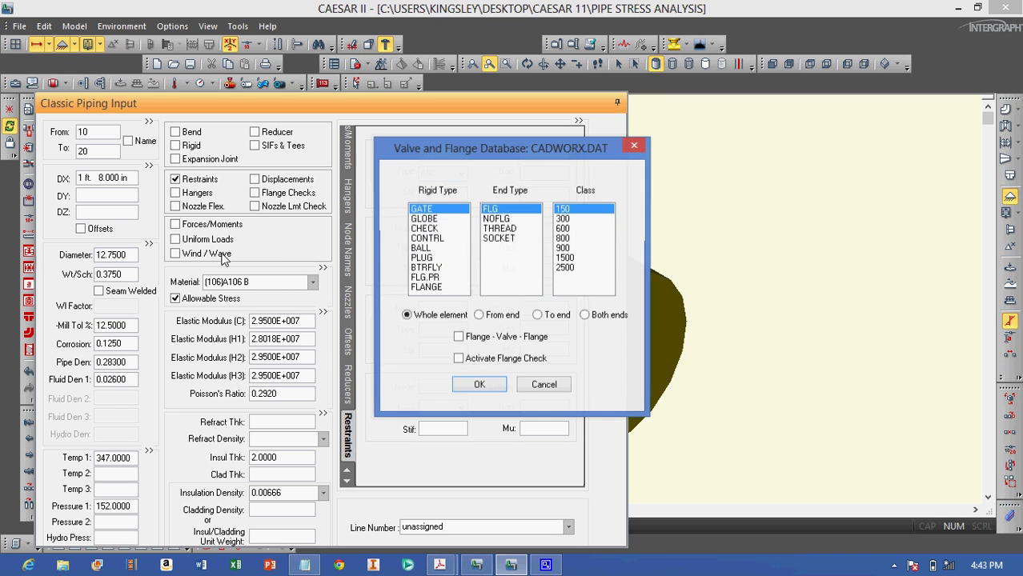
click(510, 220)
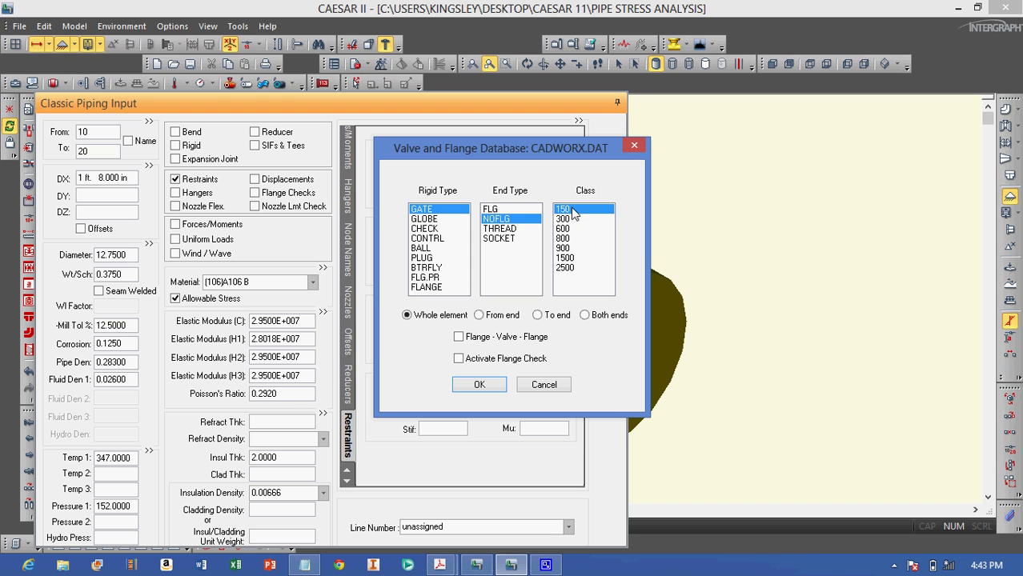
click(479, 385)
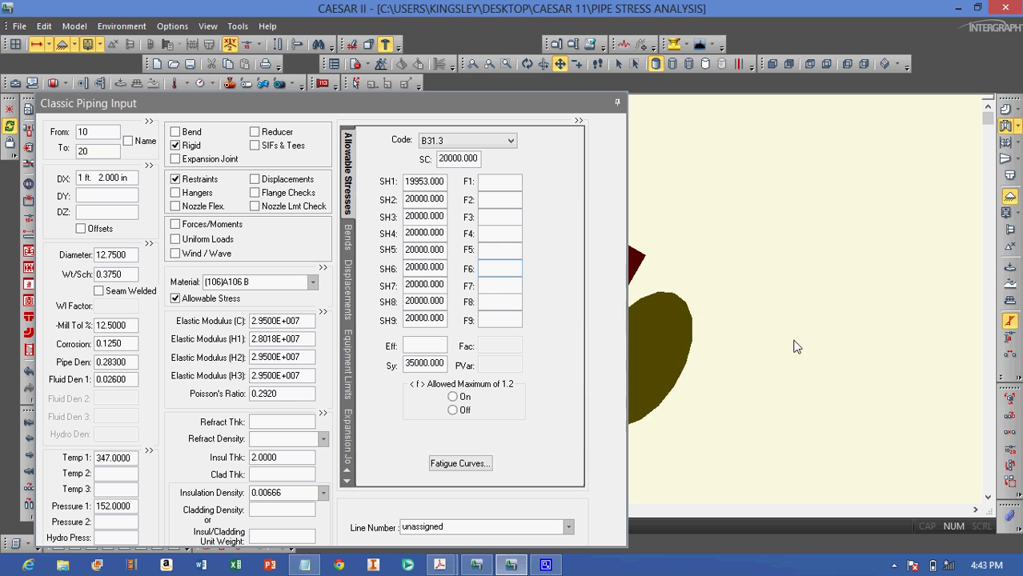
middle_drag(897, 352, 938, 357)
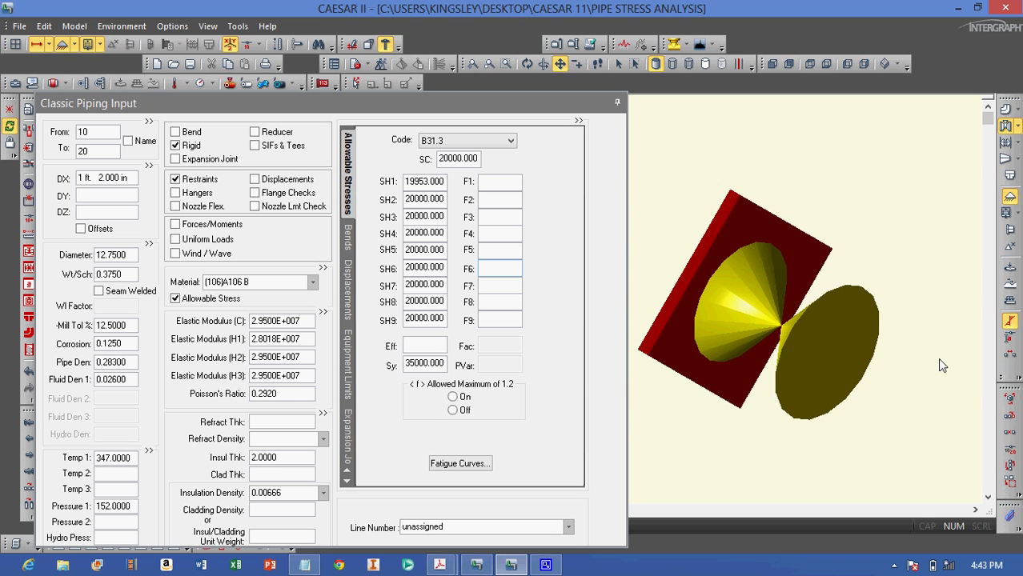
click(229, 44)
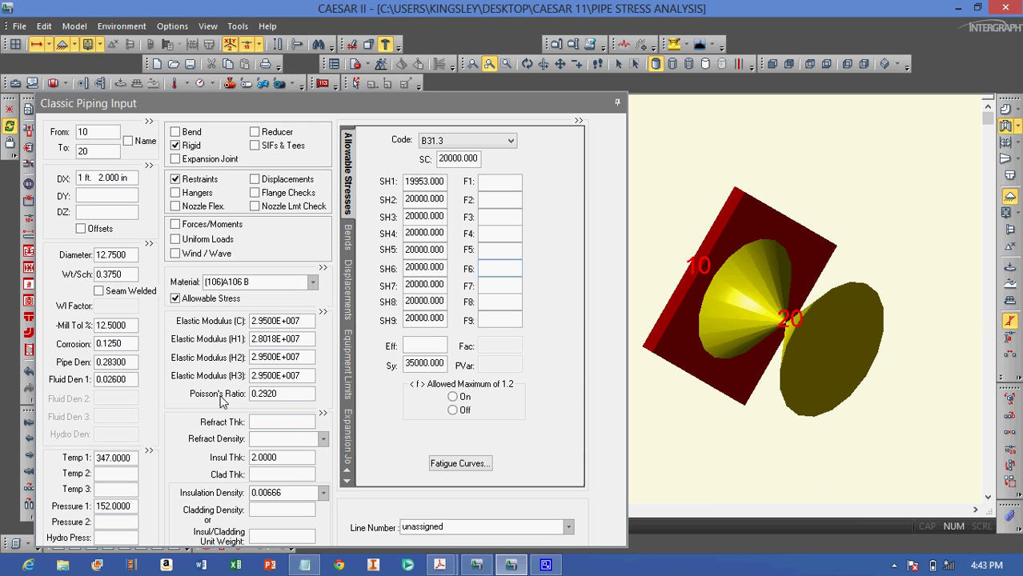
- Add element 20 to 30, consulting drawing Lesson1B in Acrobat, with DX 112 in and a long-radius bend at node 30
click(27, 489)
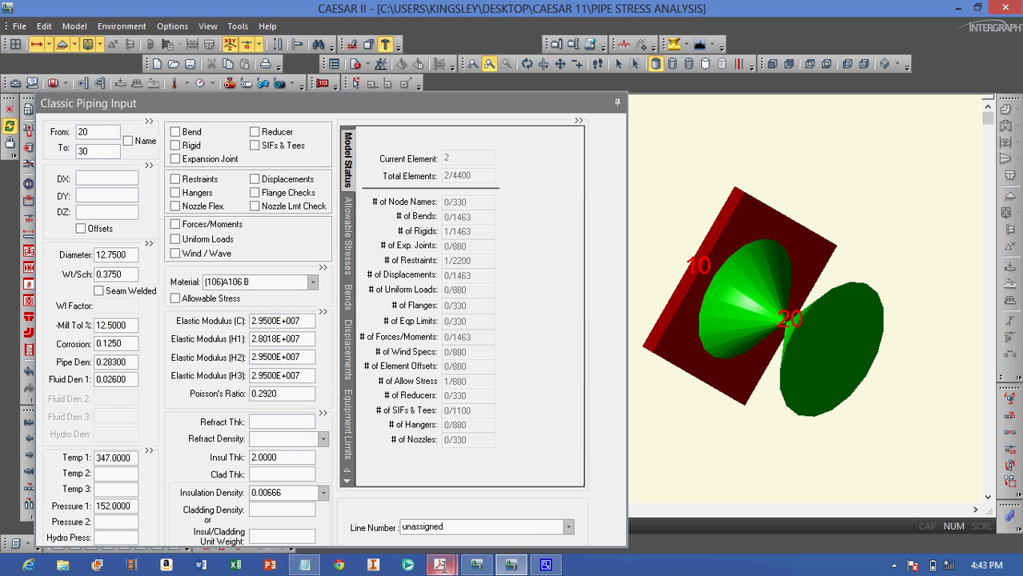
mouse_move(440, 565)
click(499, 491)
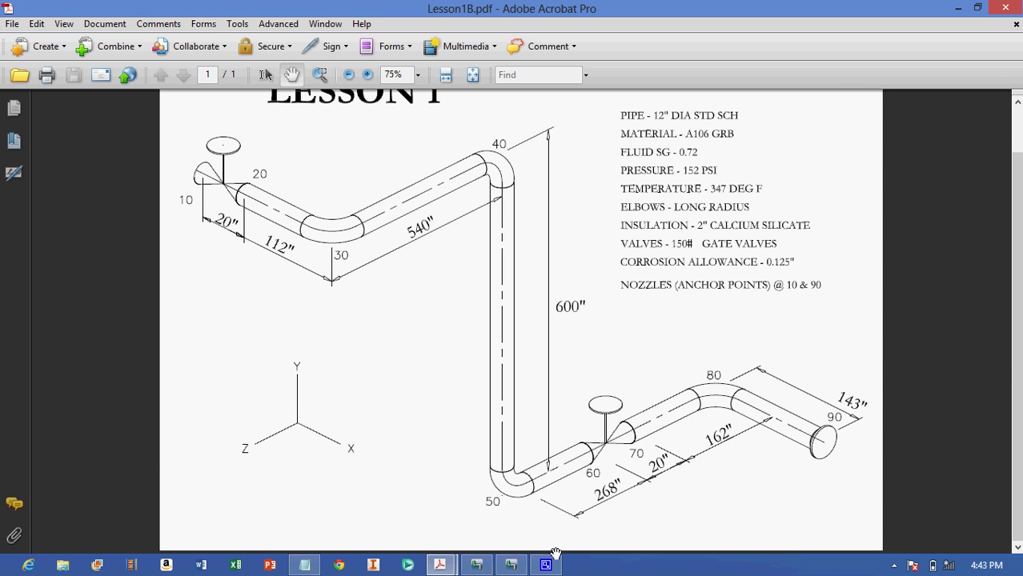
click(513, 565)
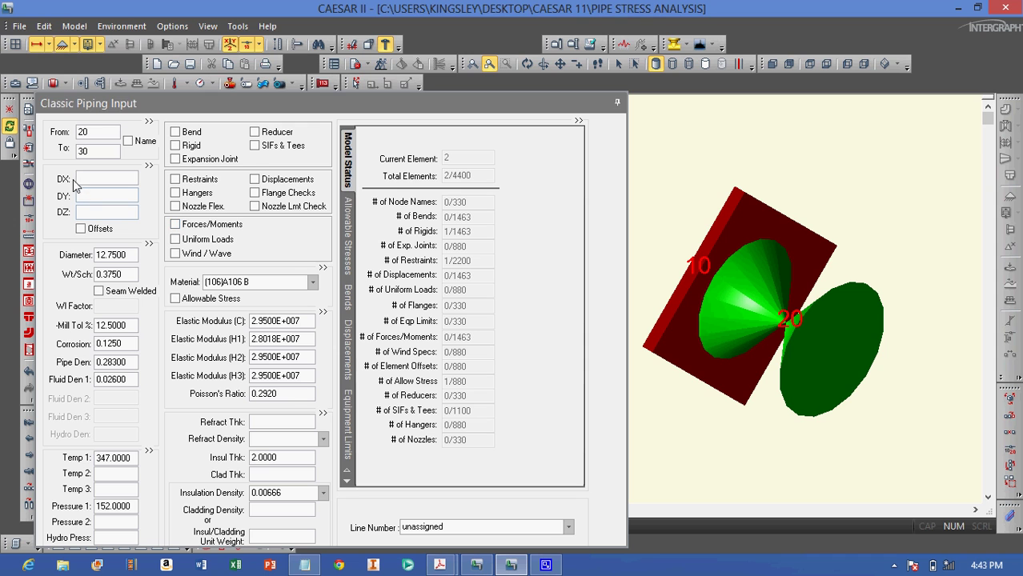
click(81, 179)
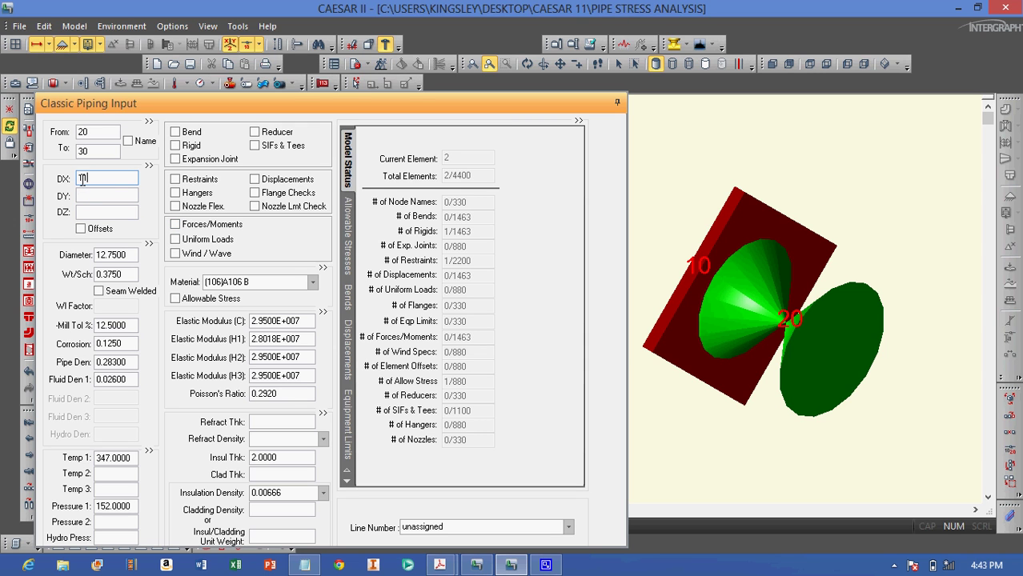
key(Tab)
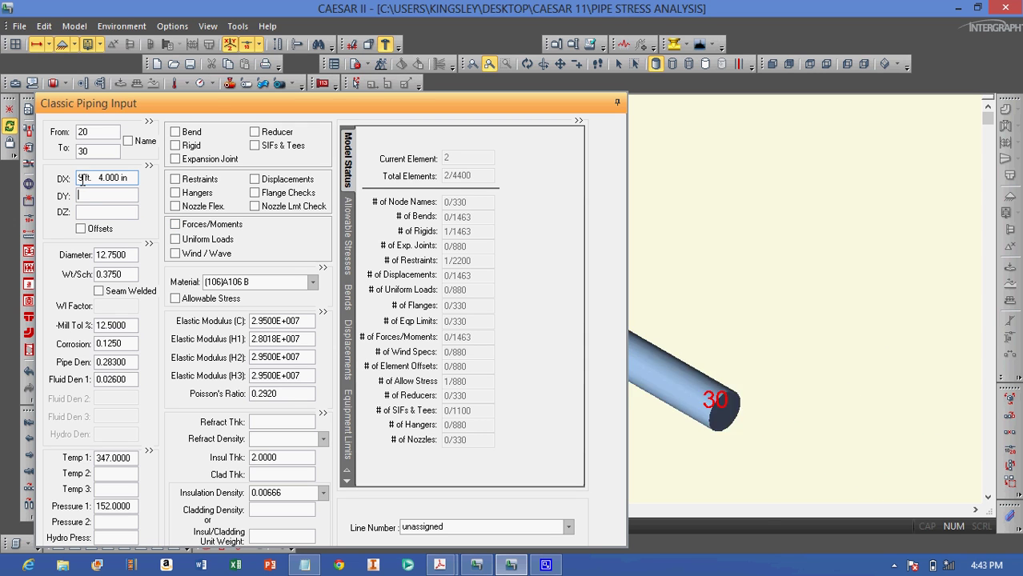
click(175, 132)
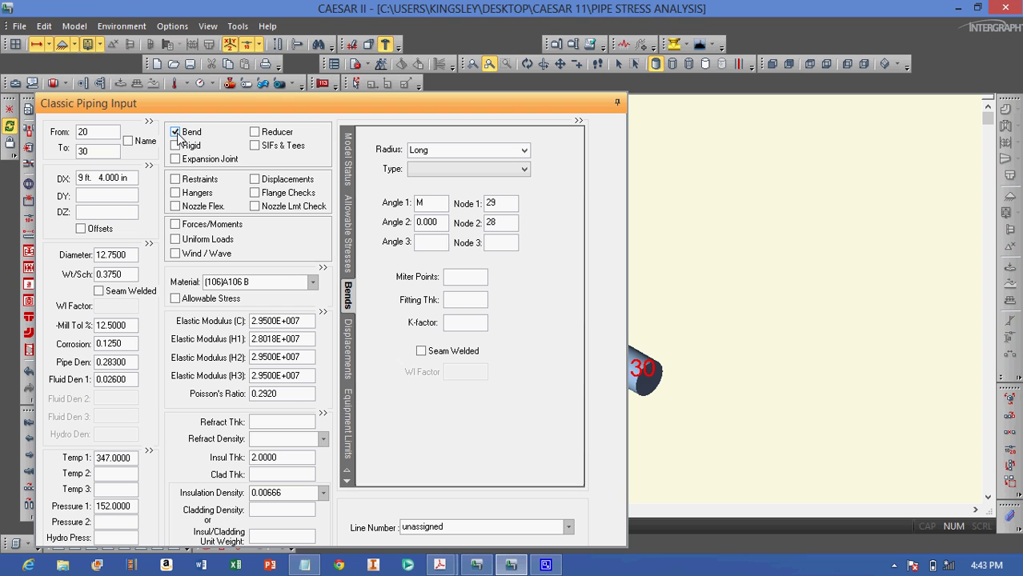
- Add element 30 to 40, consulting drawing Lesson1B in Acrobat, with DZ -540 in and a long-radius bend at node 40
click(29, 489)
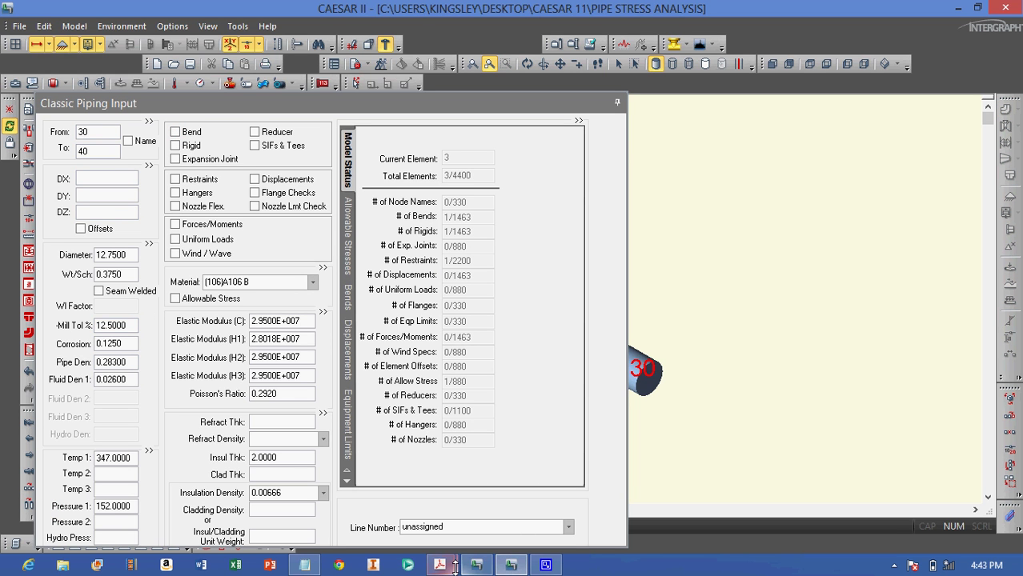
mouse_move(454, 566)
click(496, 521)
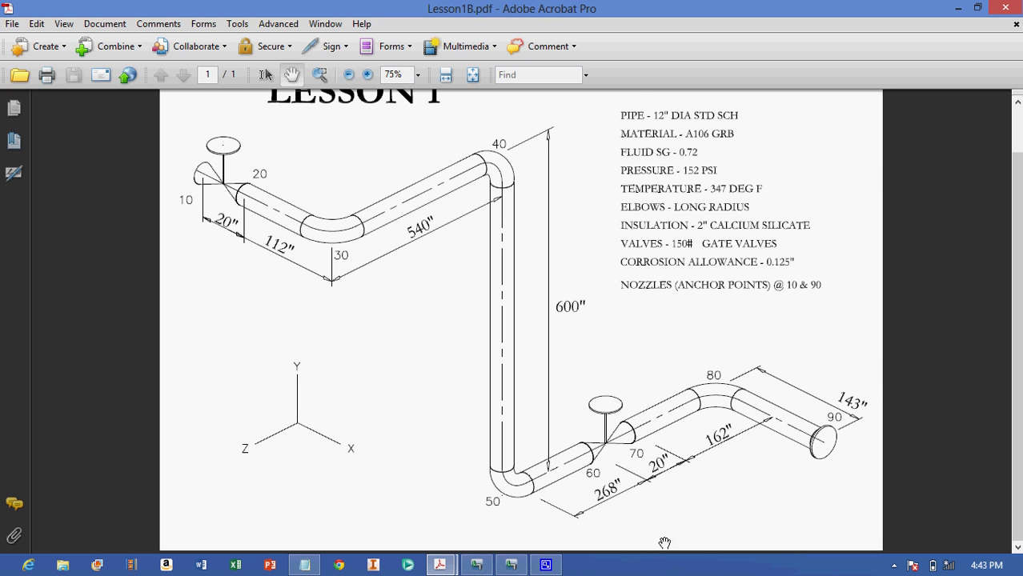
click(510, 565)
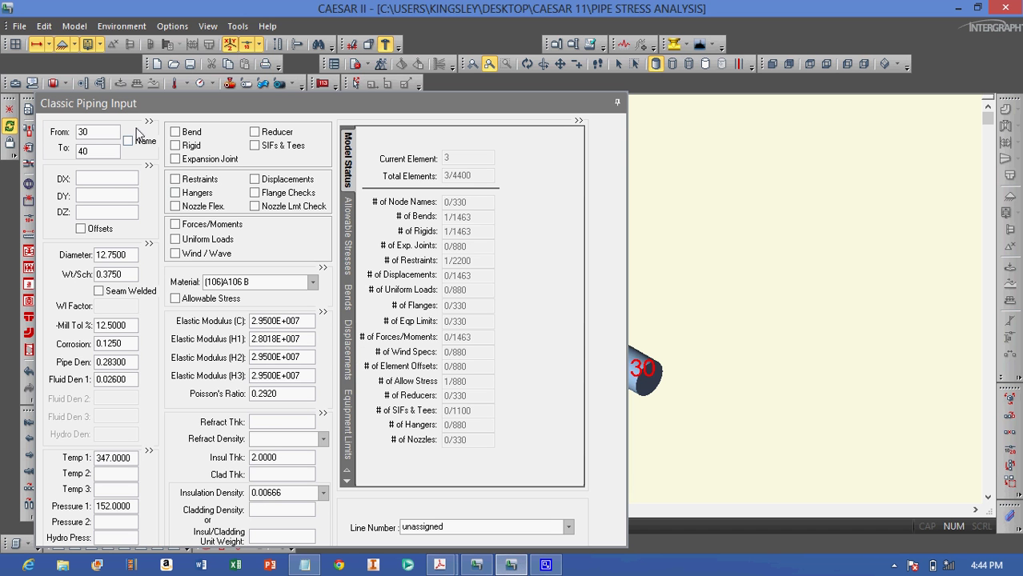
click(98, 213)
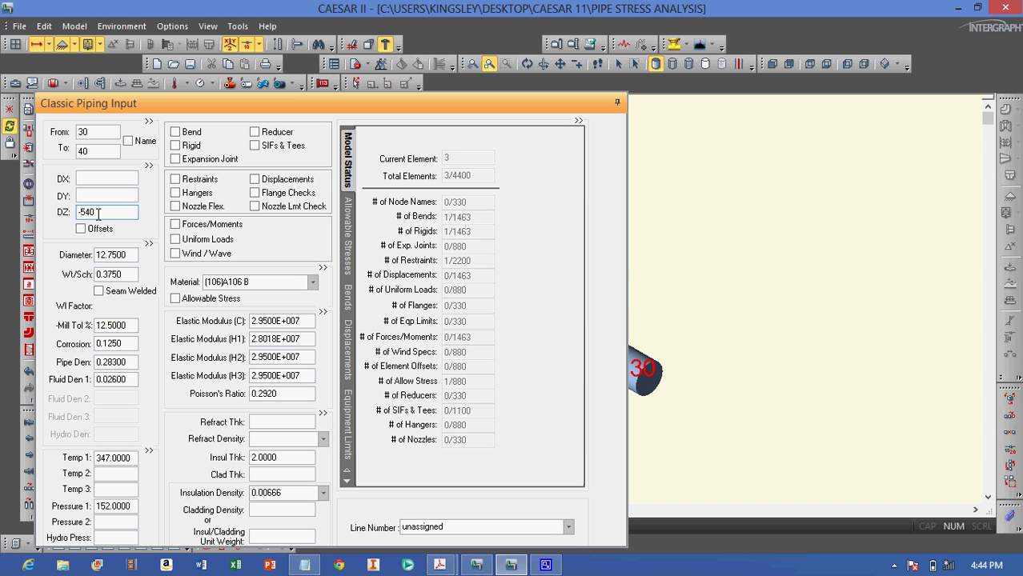
key(Tab)
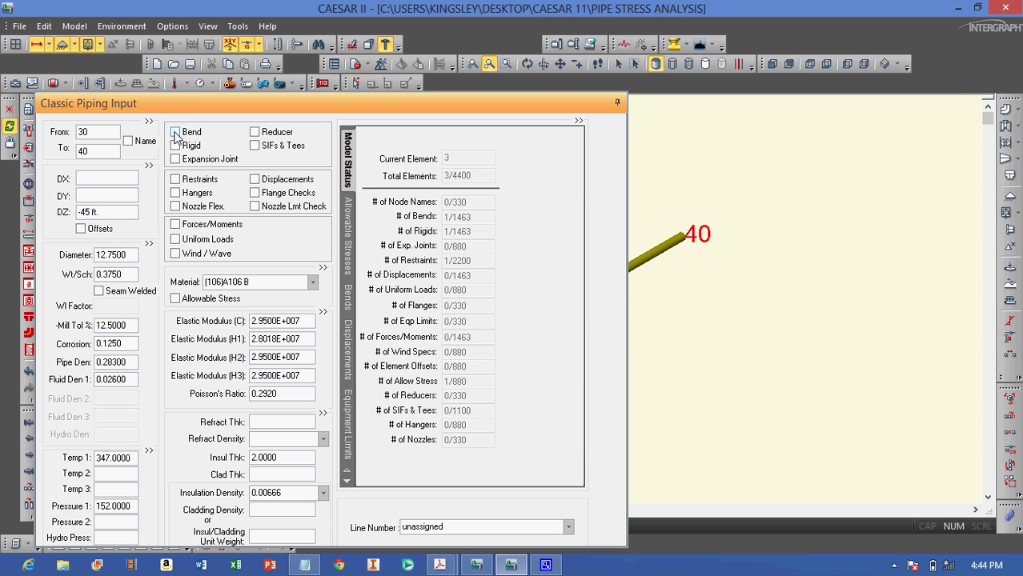
click(175, 132)
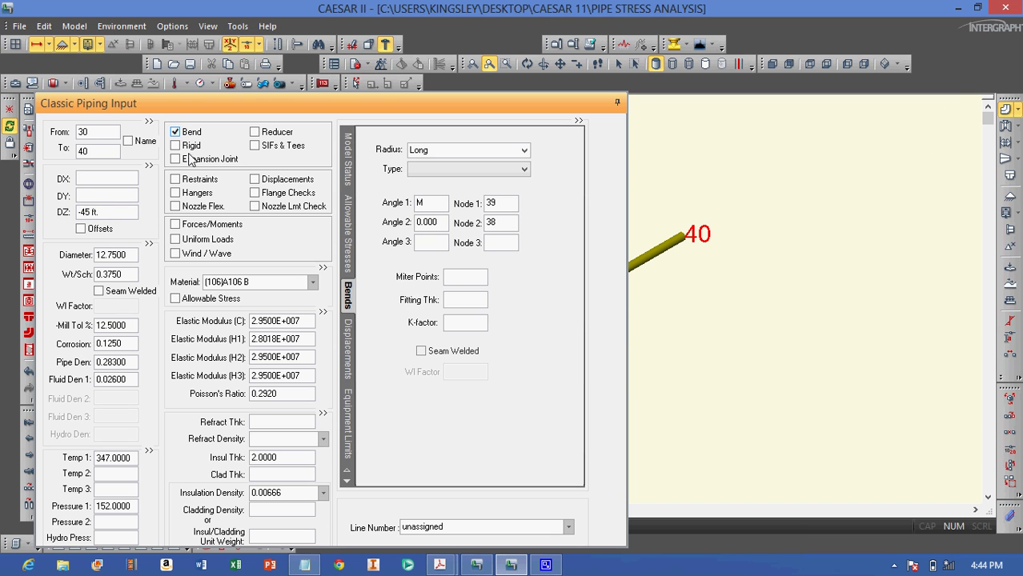
- Add element 40 to 50, consulting drawing Lesson1B in Acrobat, with DY -600 in and a long-radius bend at node 50
click(30, 490)
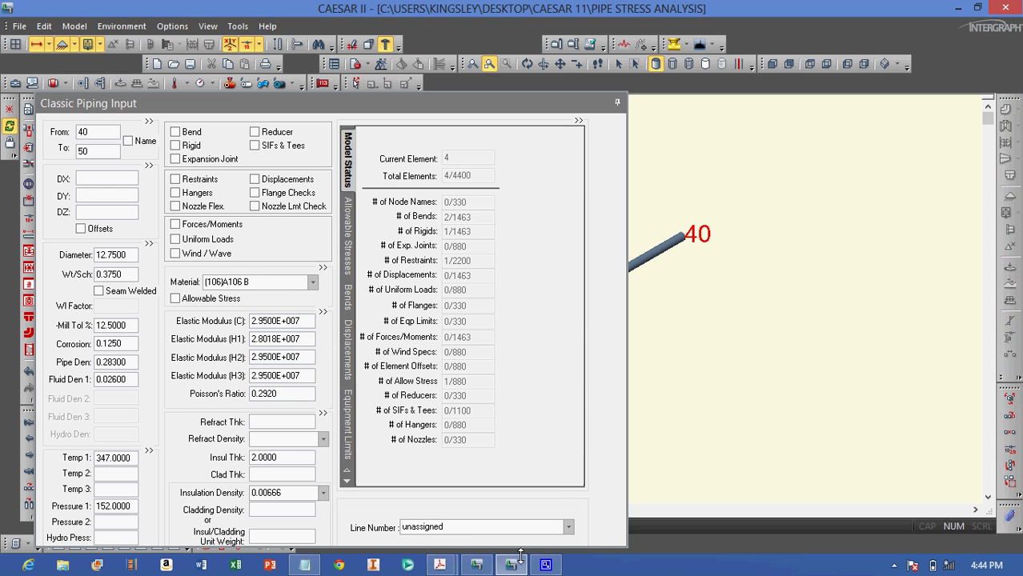
mouse_move(440, 566)
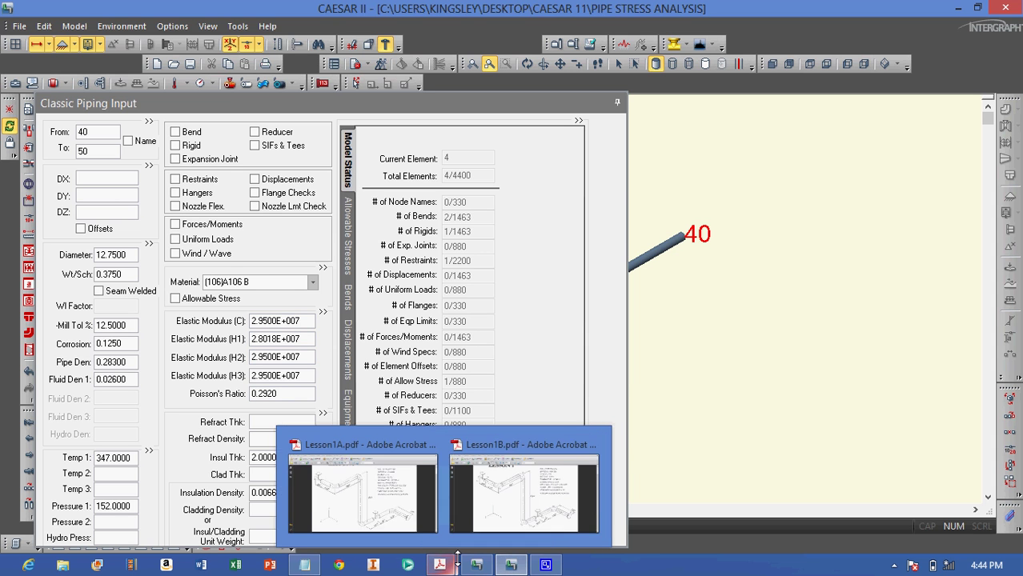
click(519, 506)
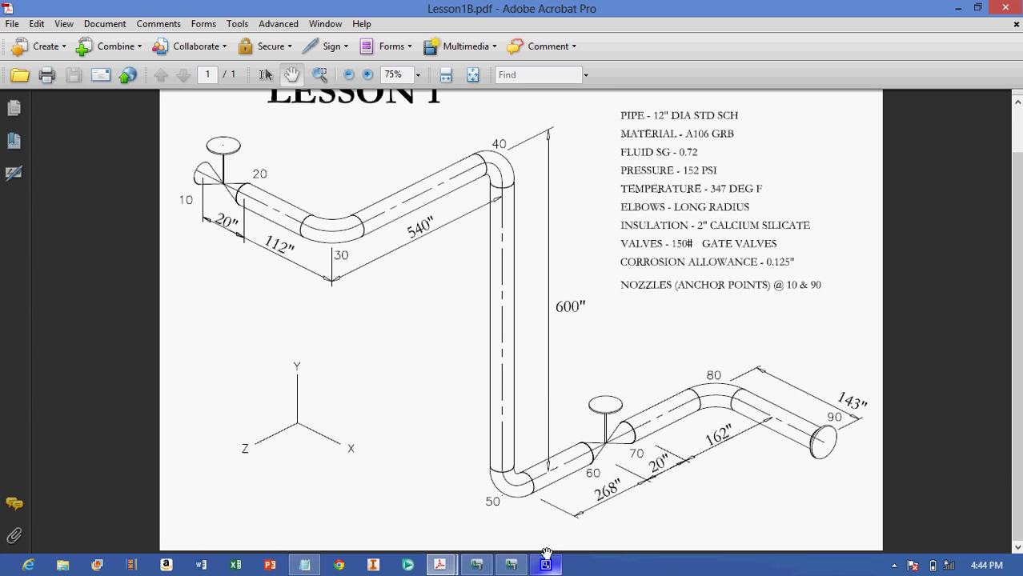
click(510, 565)
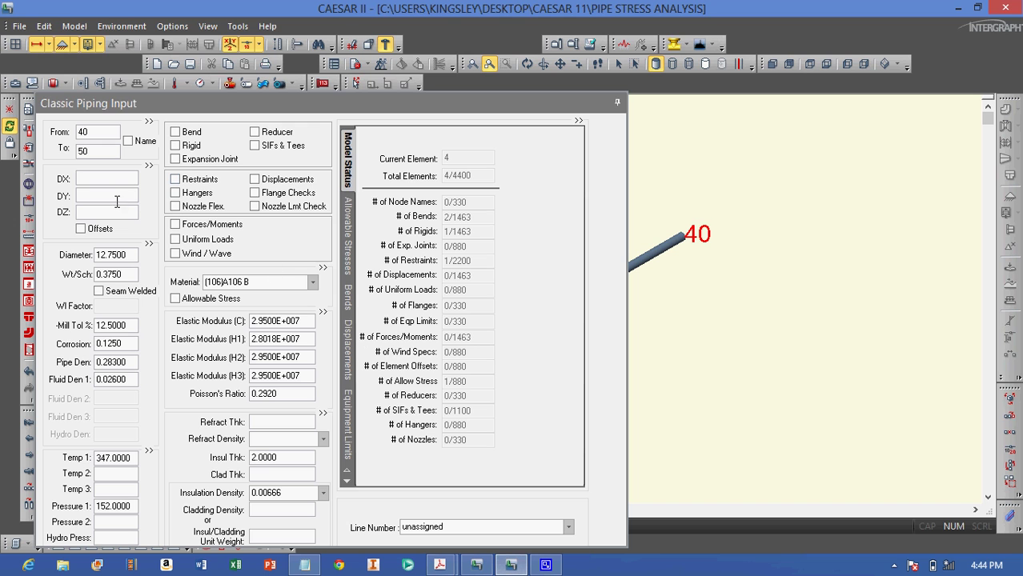
click(110, 194)
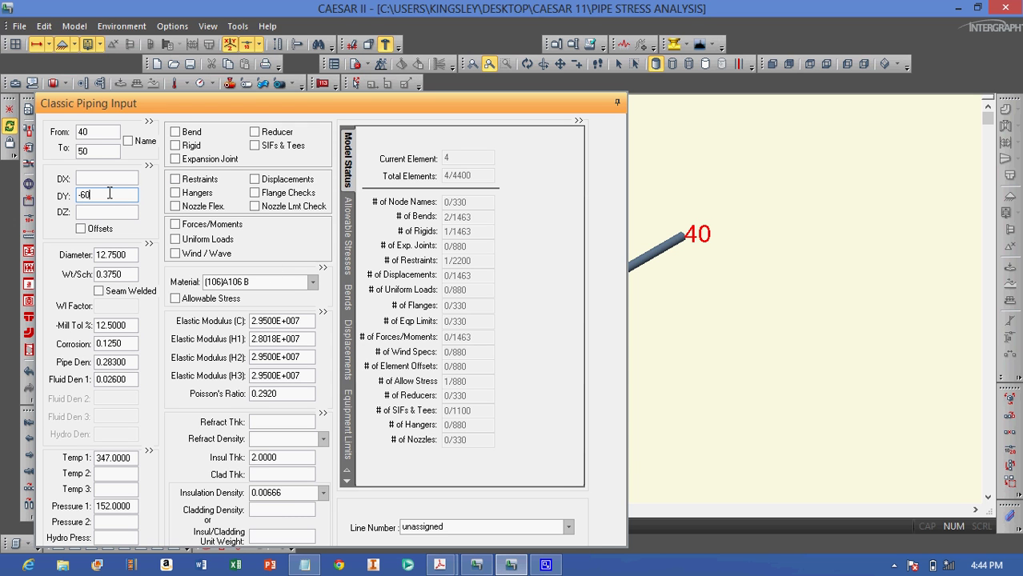
text(-600)
key(Tab)
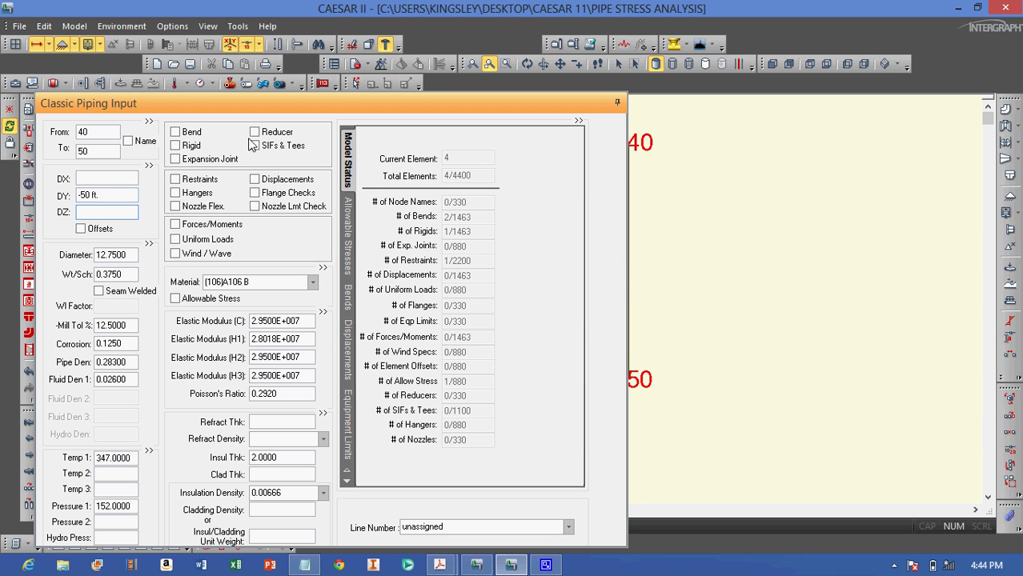
click(175, 132)
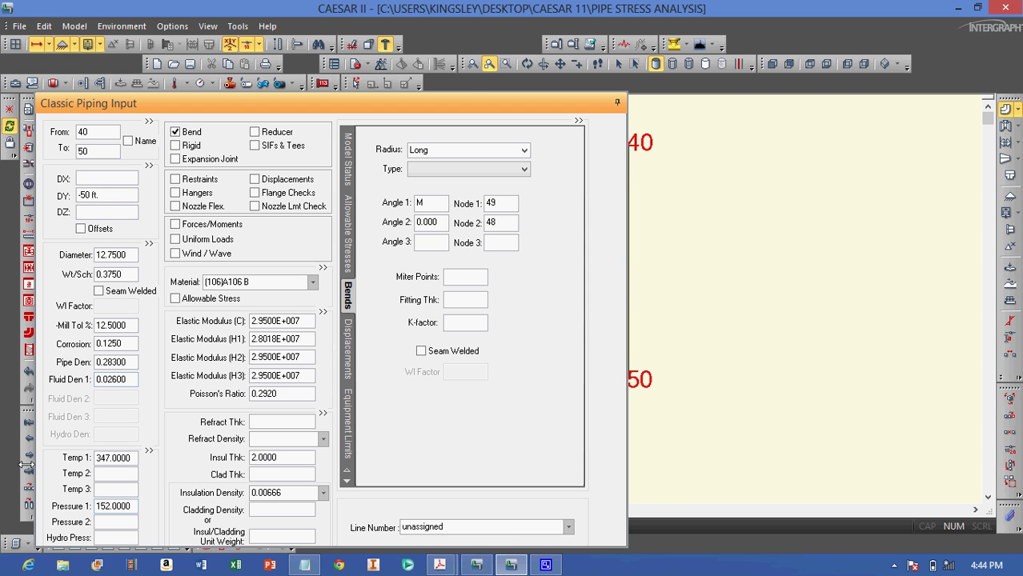
- Add element 50 to 60, consulting drawing Lesson1B in Acrobat, and set its DZ to -268 in
click(28, 491)
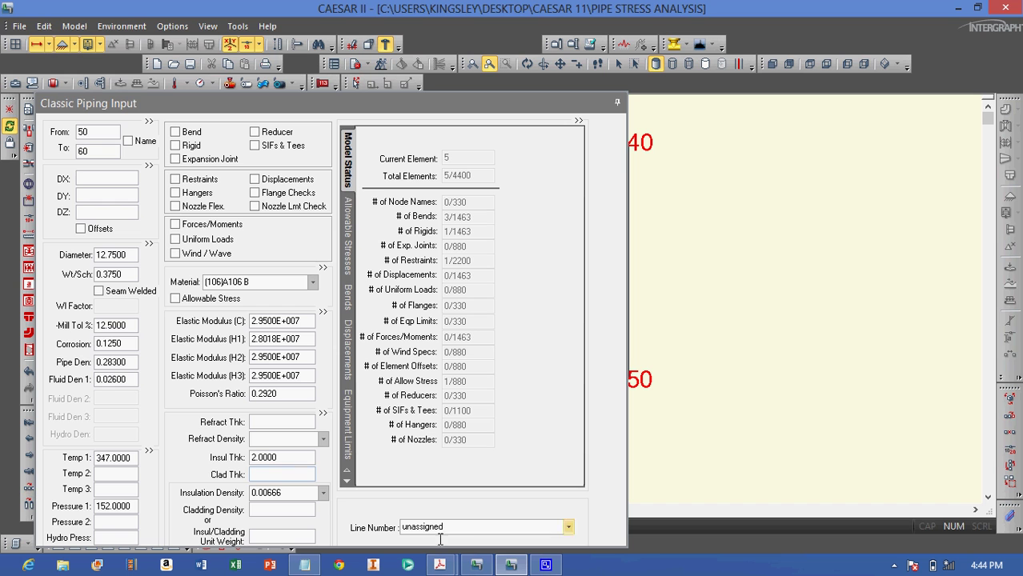
mouse_move(452, 565)
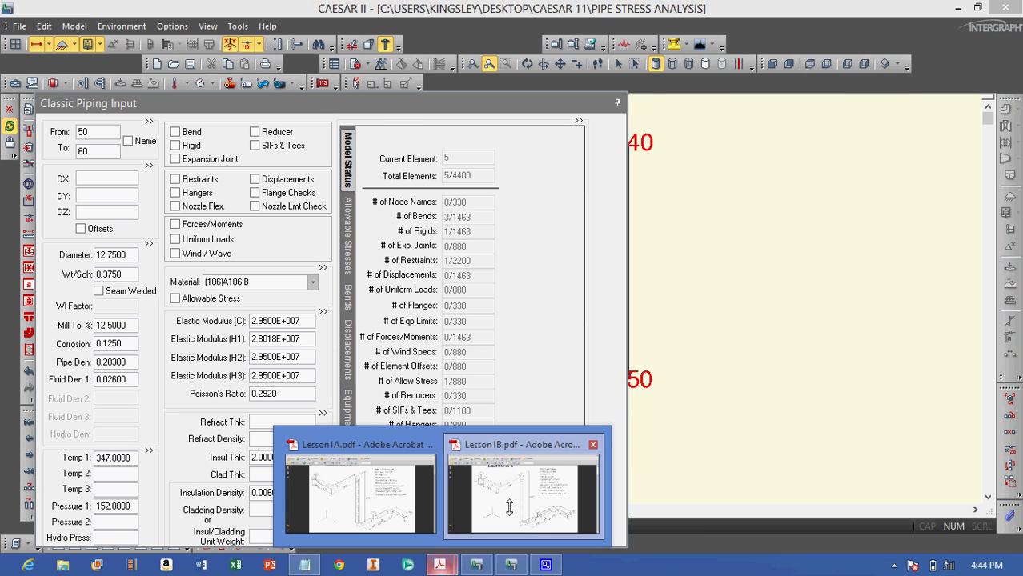
click(508, 506)
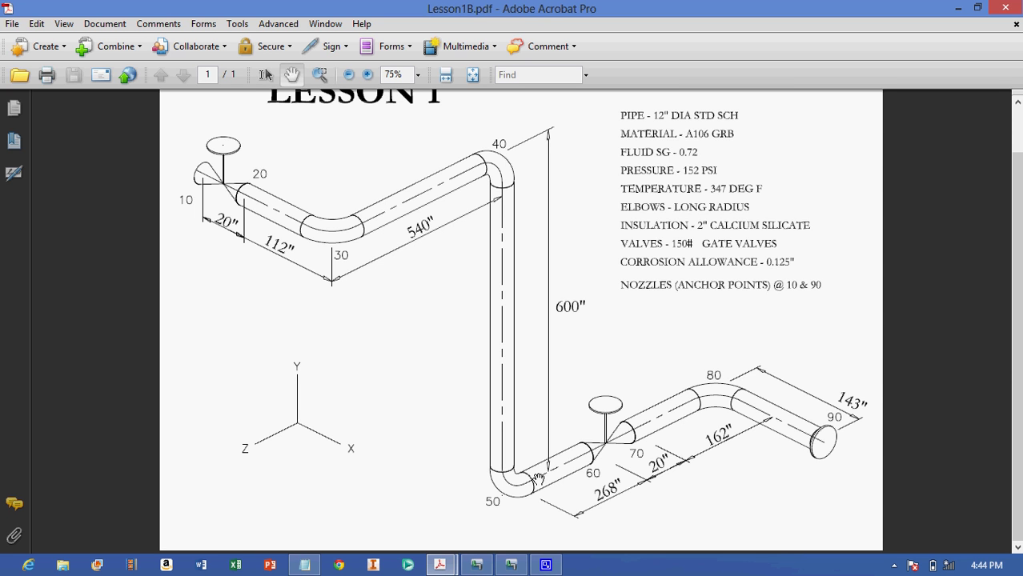
click(510, 565)
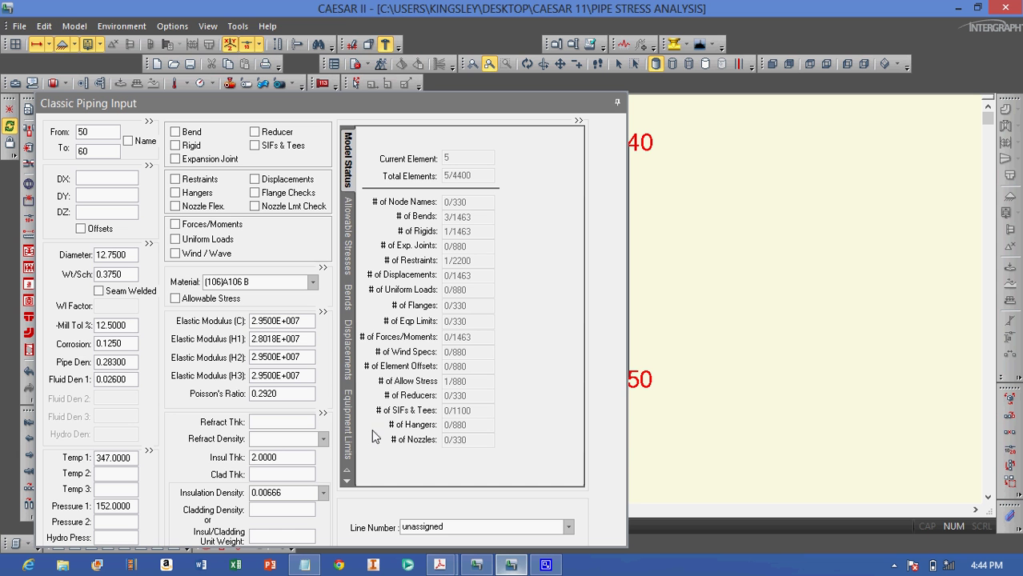
click(93, 214)
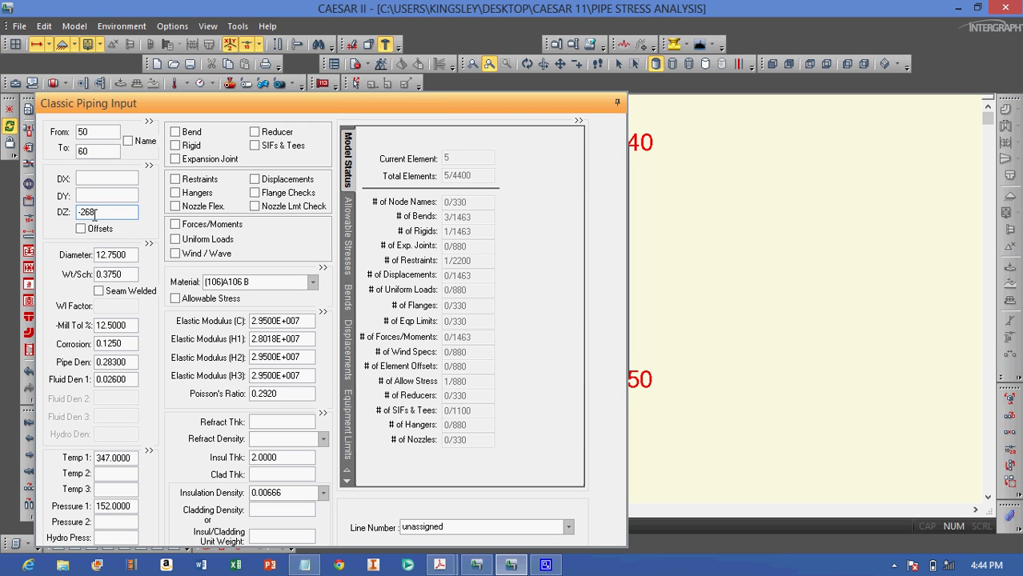
text(-268)
key(Return)
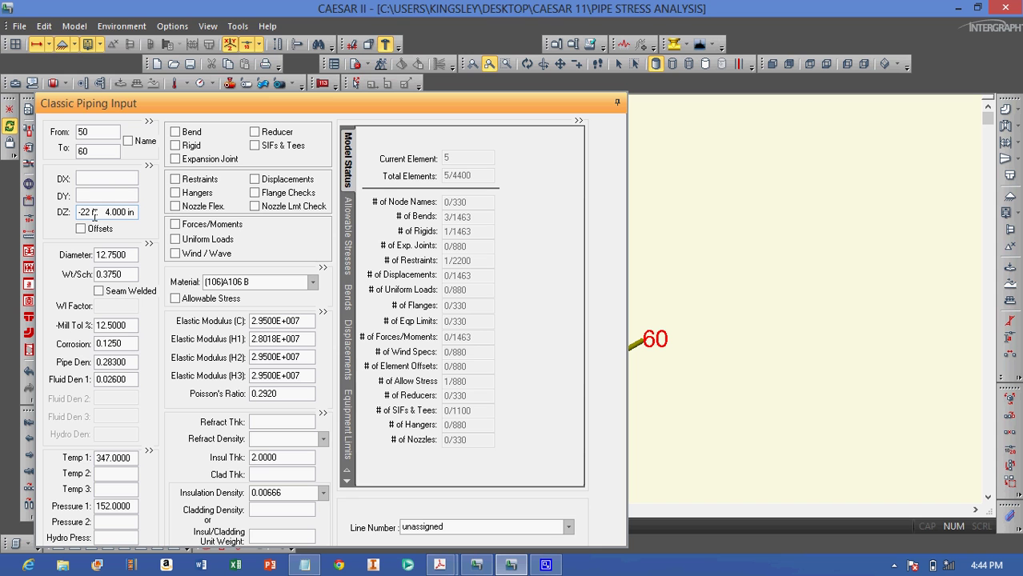
- Add element 60 to 70, consulting drawing Lesson1B in Acrobat, with DZ -20 in and a class 150 NOFLG gate valve over the whole element
mouse_move(442, 565)
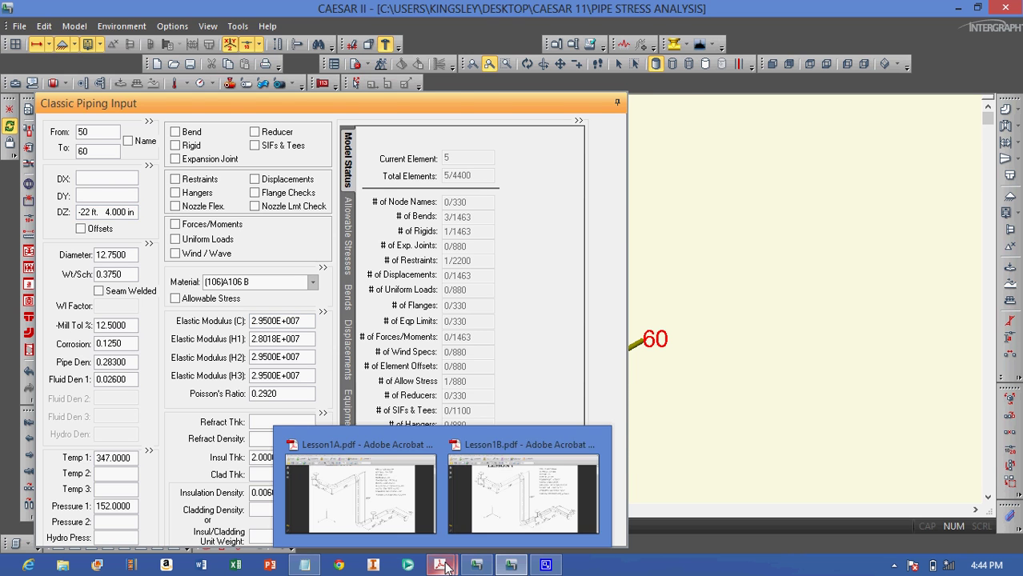
click(526, 495)
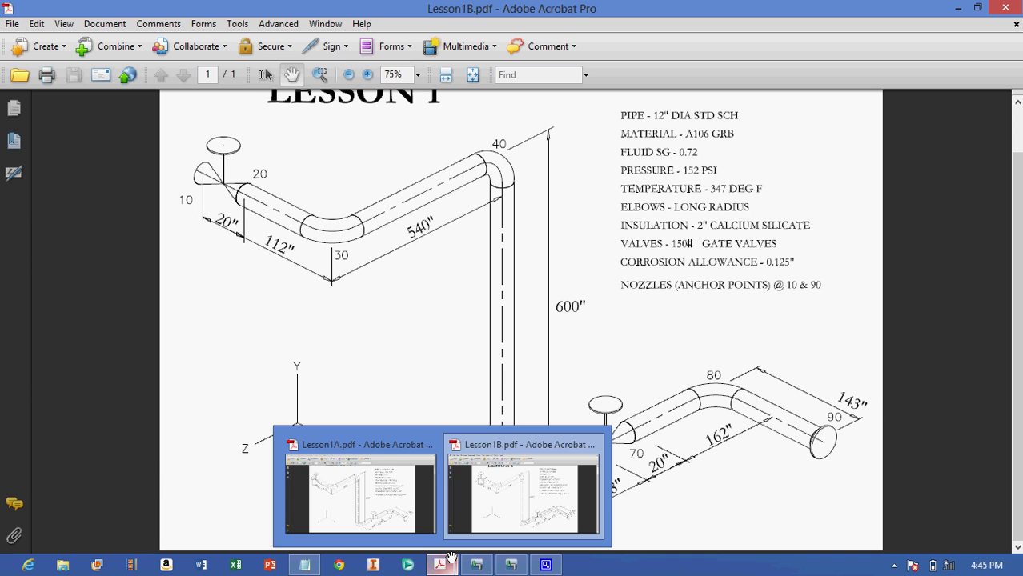
mouse_move(514, 565)
click(497, 492)
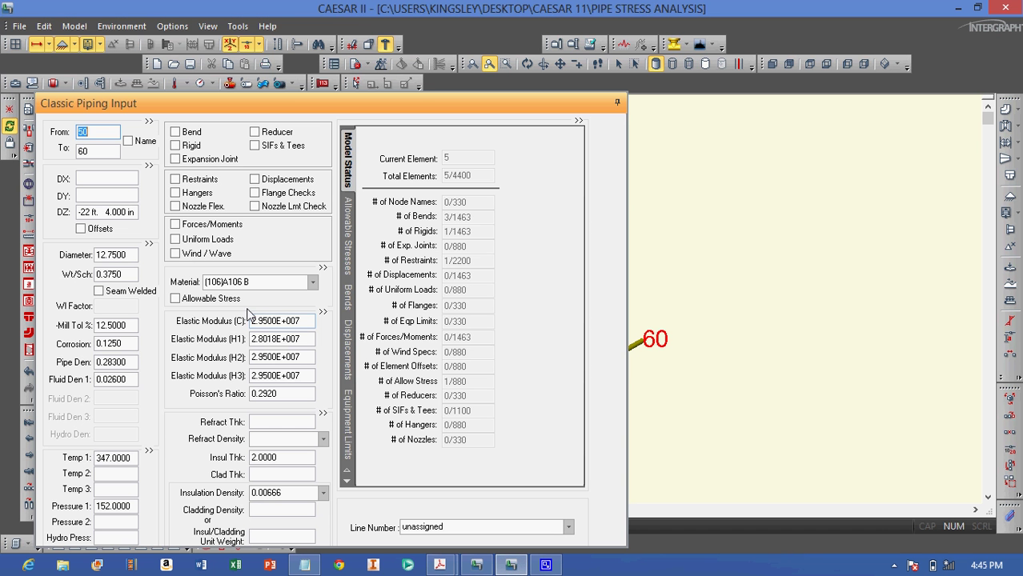
click(29, 490)
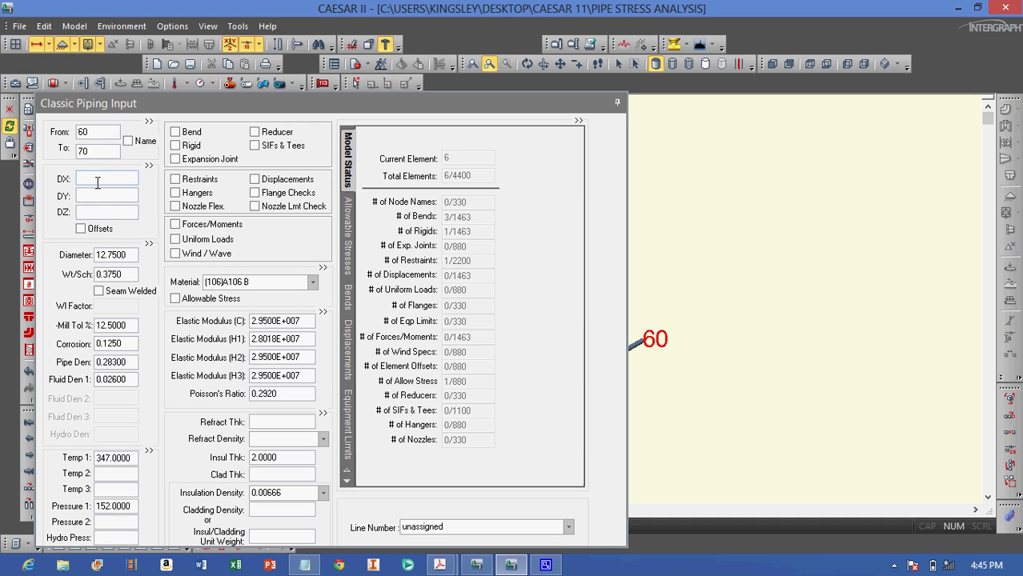
click(97, 213)
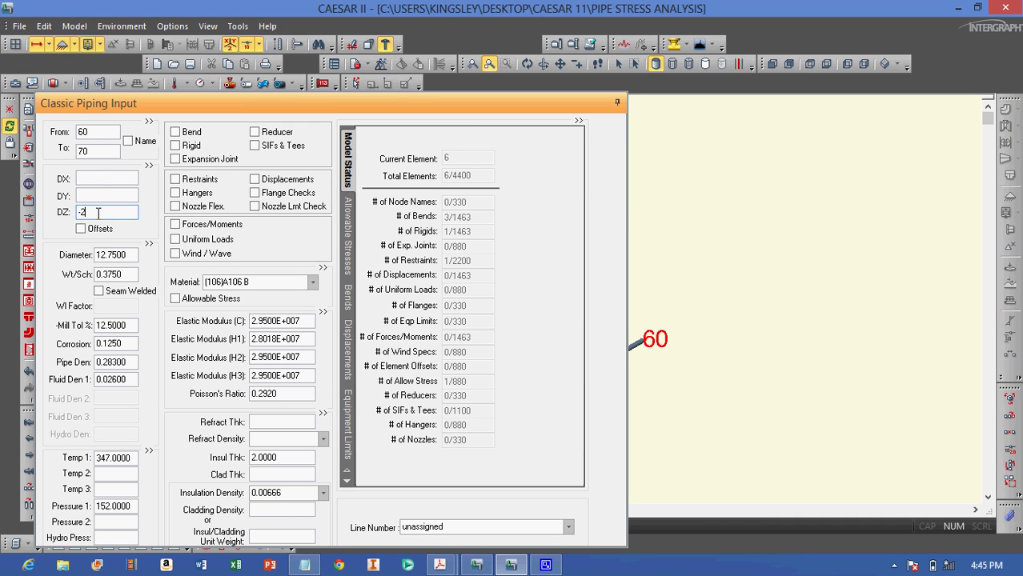
key(Tab)
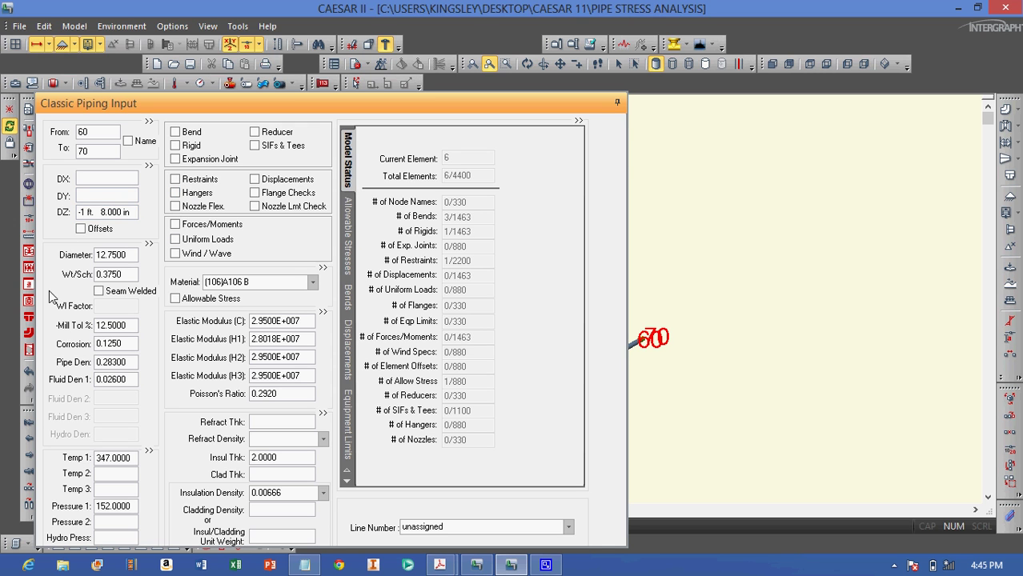
click(28, 253)
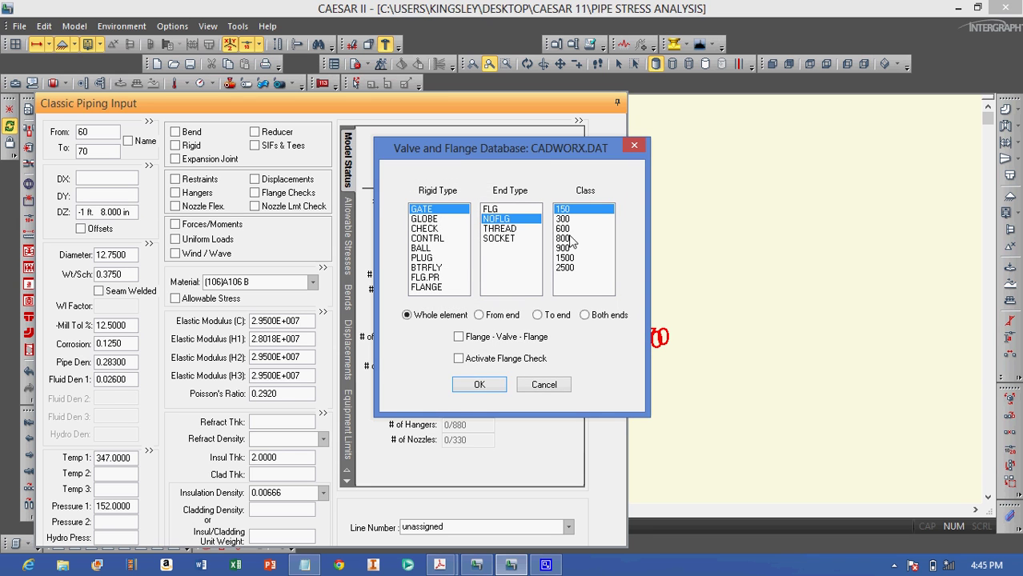
click(479, 386)
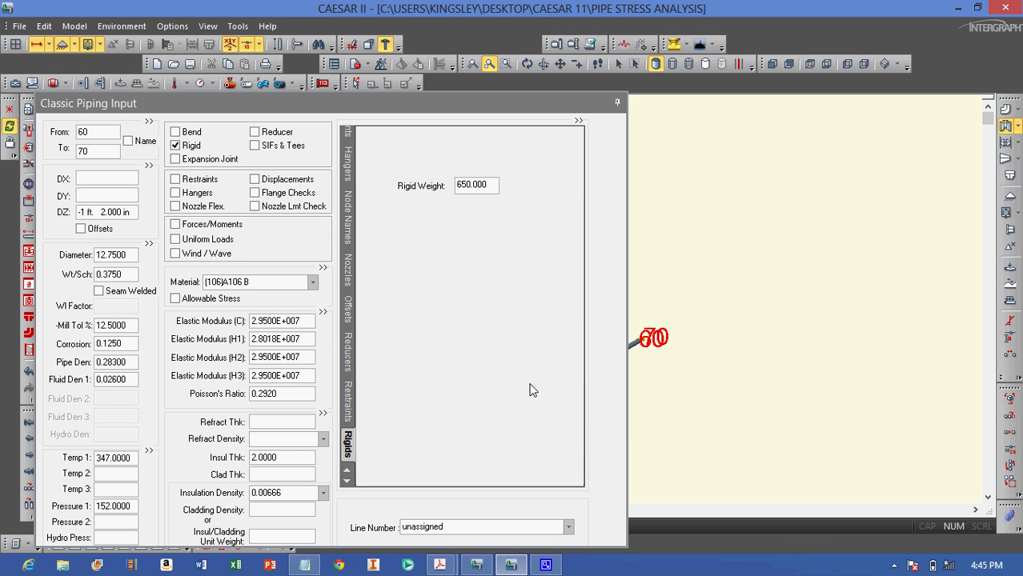
- Add element 70 to 80, consulting drawing Lesson1B in Acrobat, with DZ -162 in and a long-radius bend at node 80
click(27, 488)
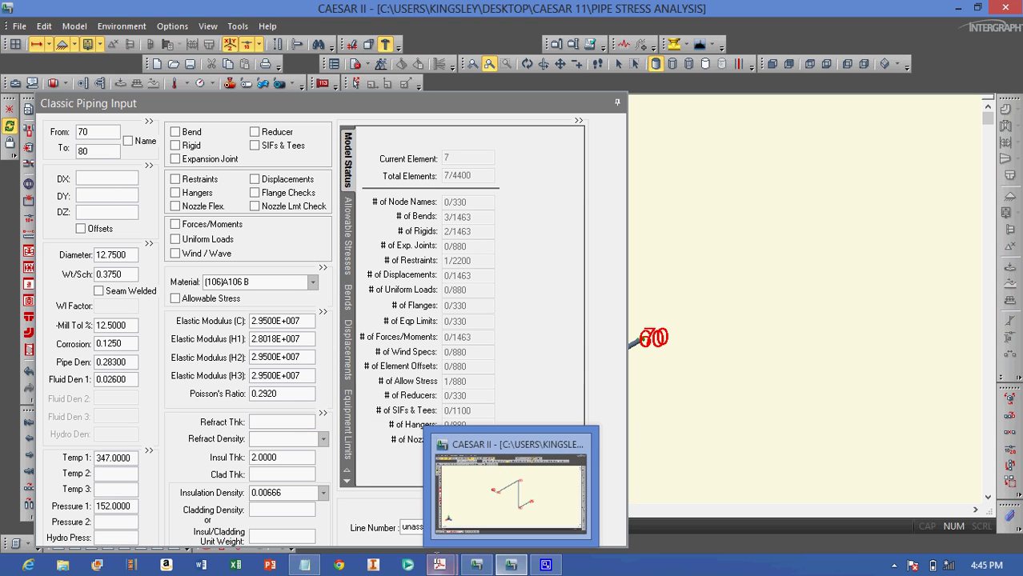
mouse_move(439, 567)
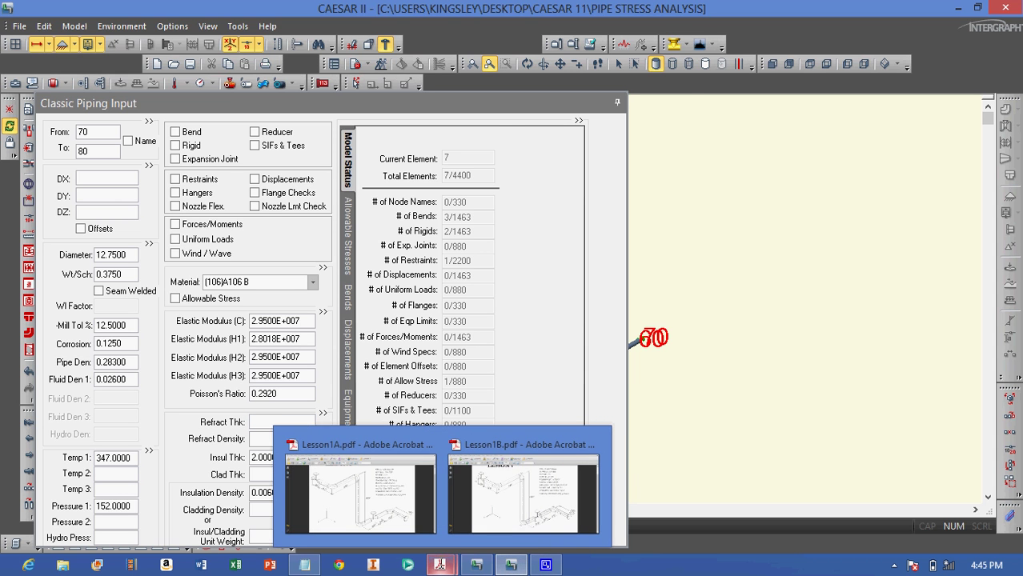
click(528, 492)
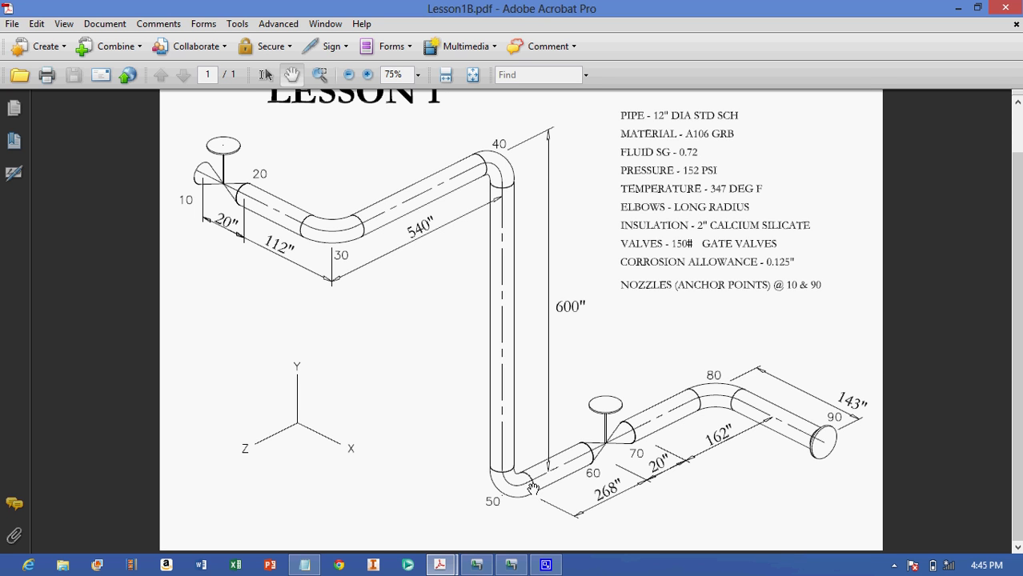
click(512, 560)
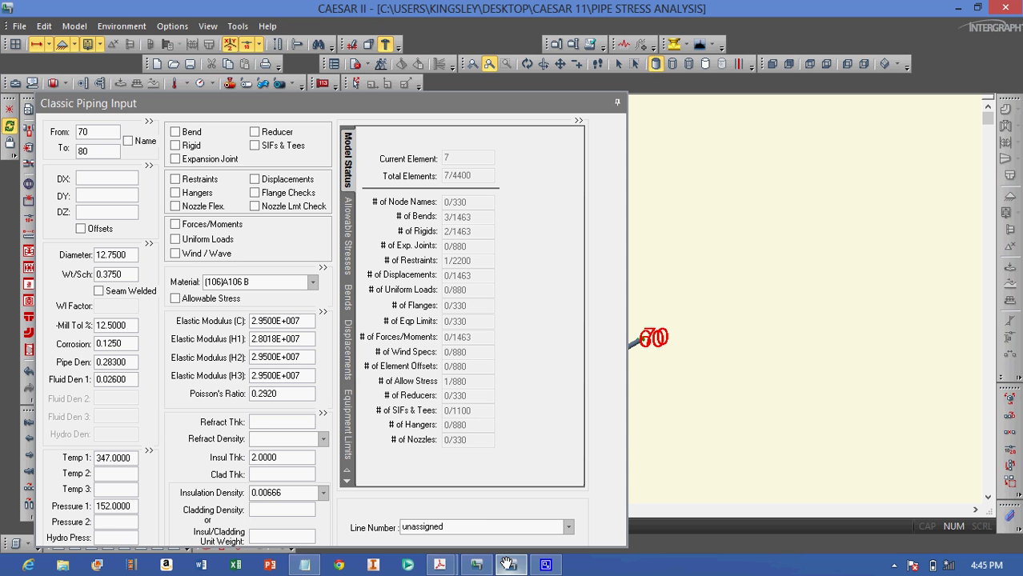
click(107, 212)
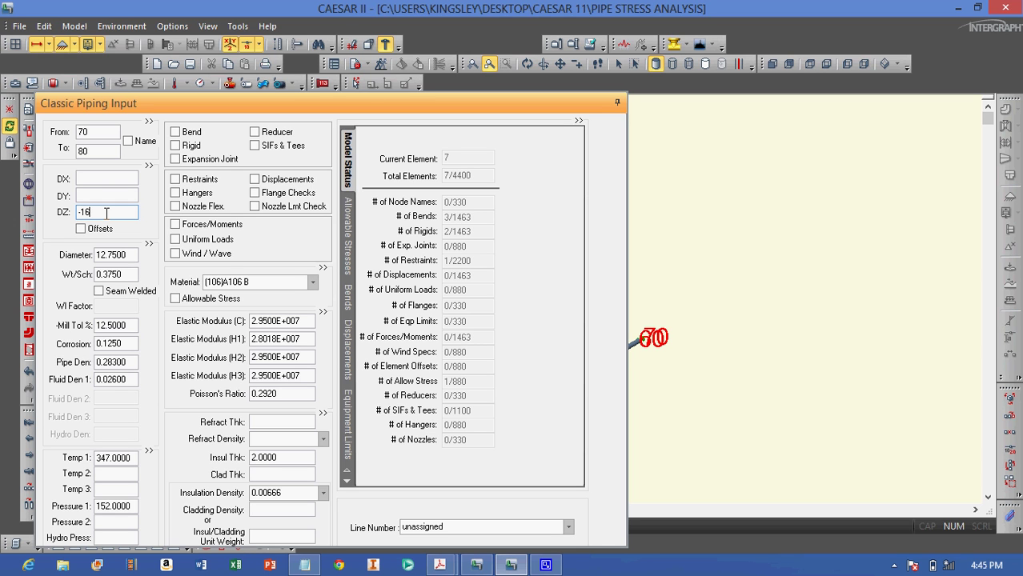
key(Return)
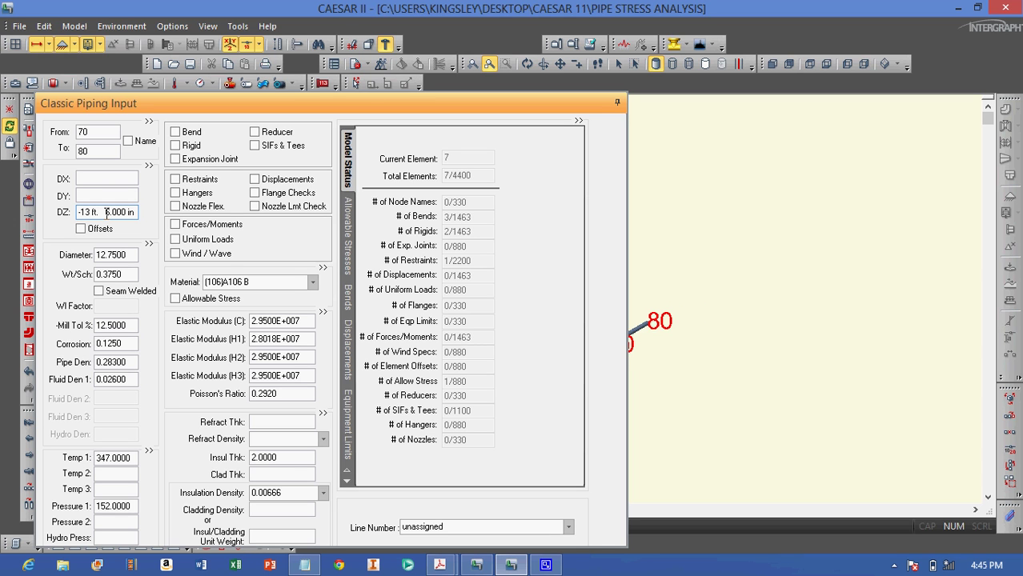
click(175, 132)
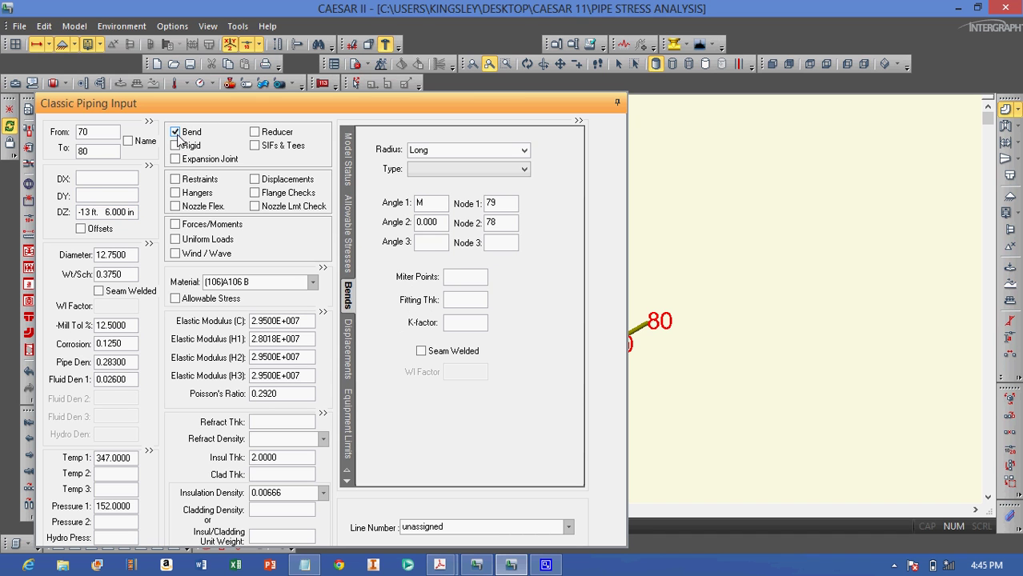
- Add element 80 to 90, consulting drawing Lesson1B in Acrobat, and set its DX to 143 in
click(28, 486)
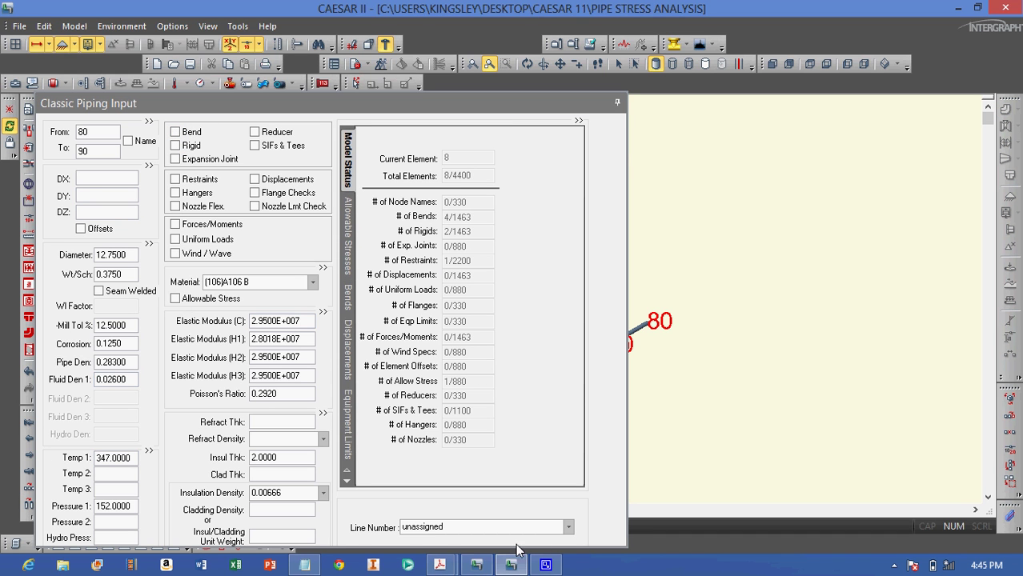
mouse_move(446, 569)
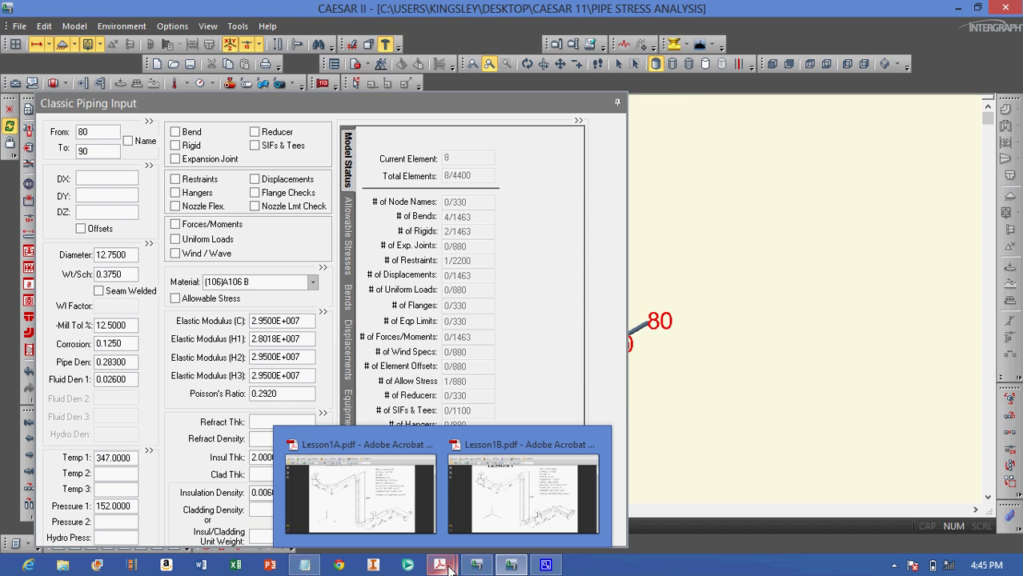
click(517, 524)
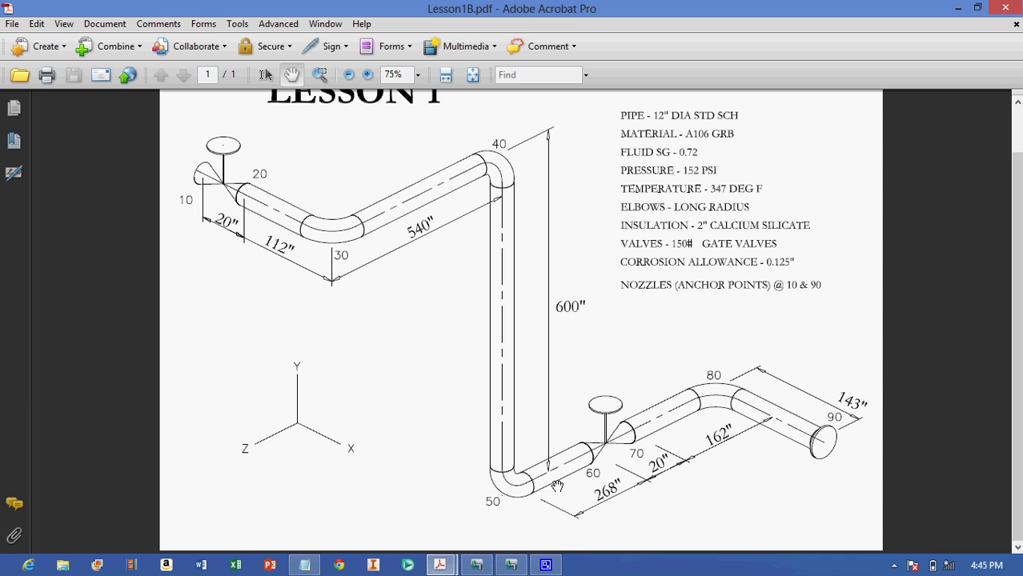
click(510, 565)
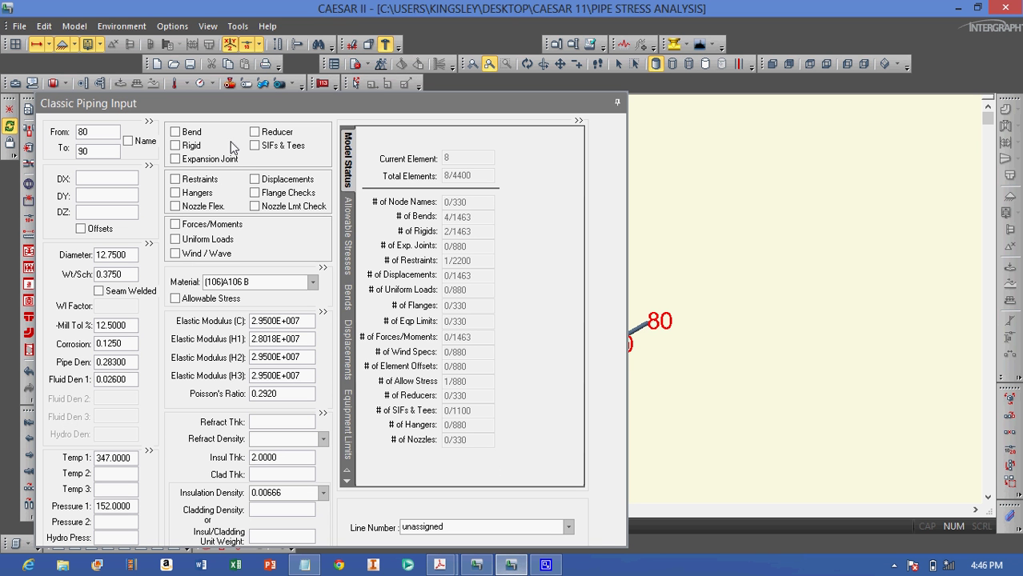
click(95, 181)
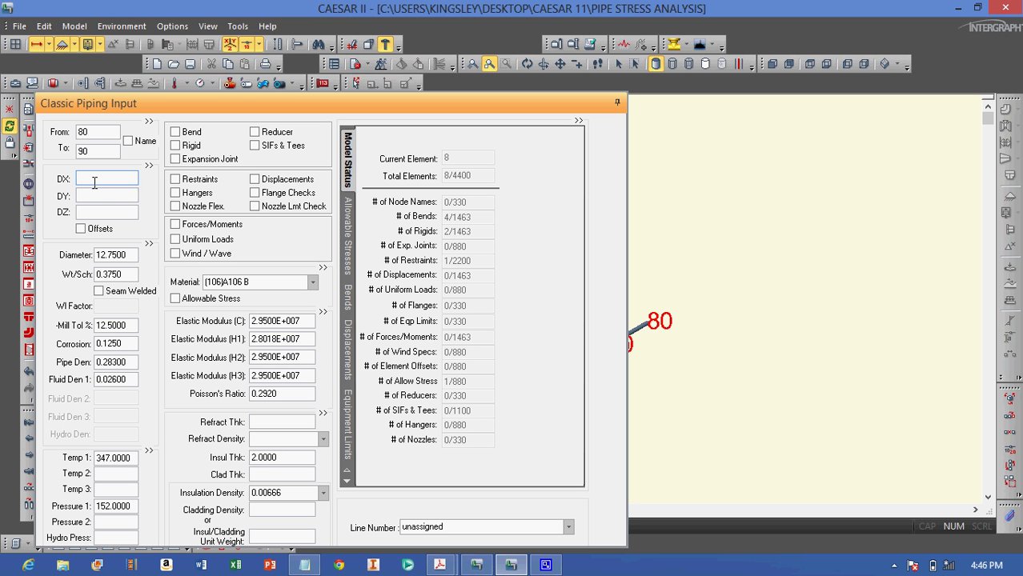
text(43)
key(Tab)
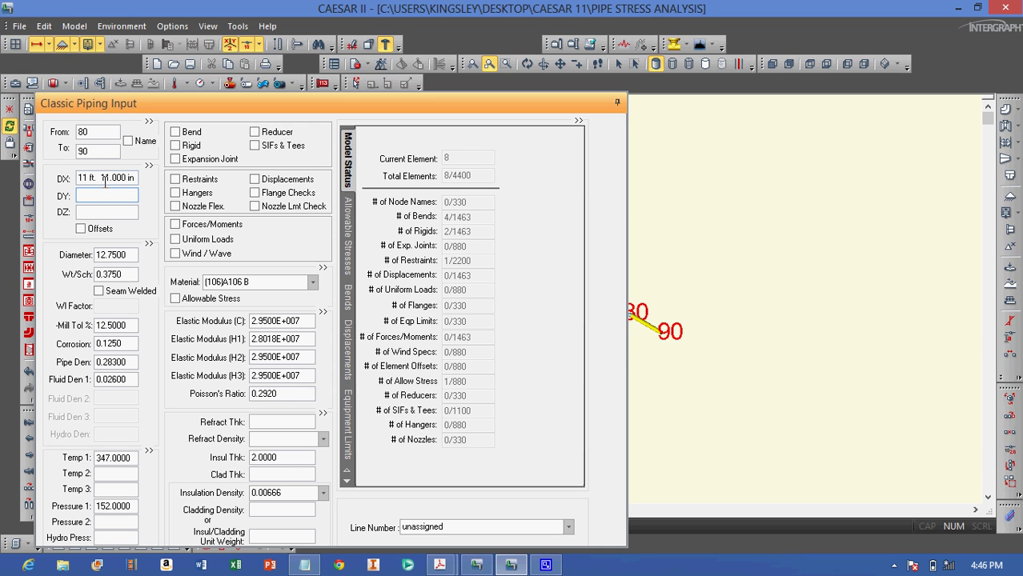
- Add a restraint of type ANC (anchor) at node 90
click(177, 180)
click(465, 174)
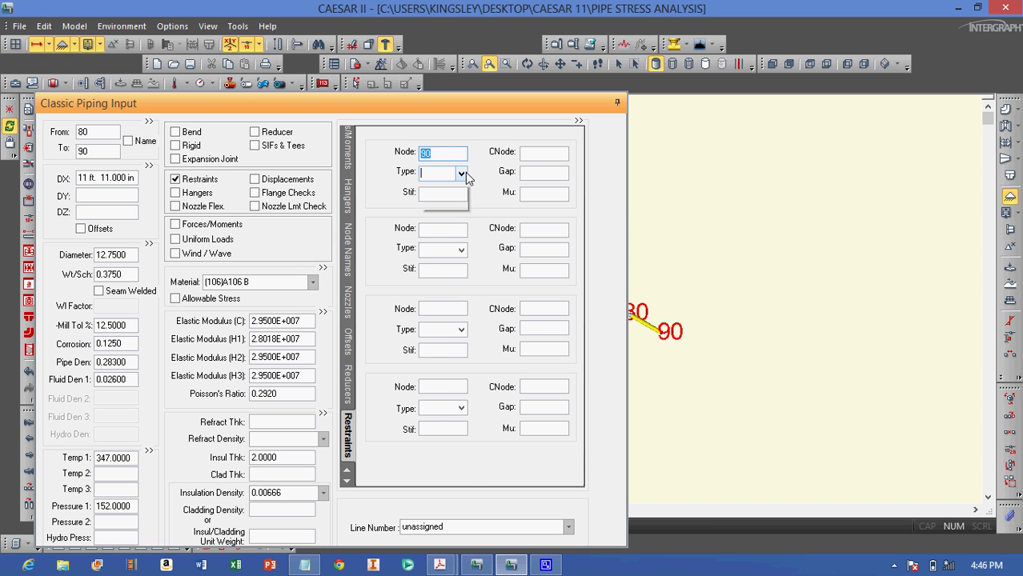
click(440, 188)
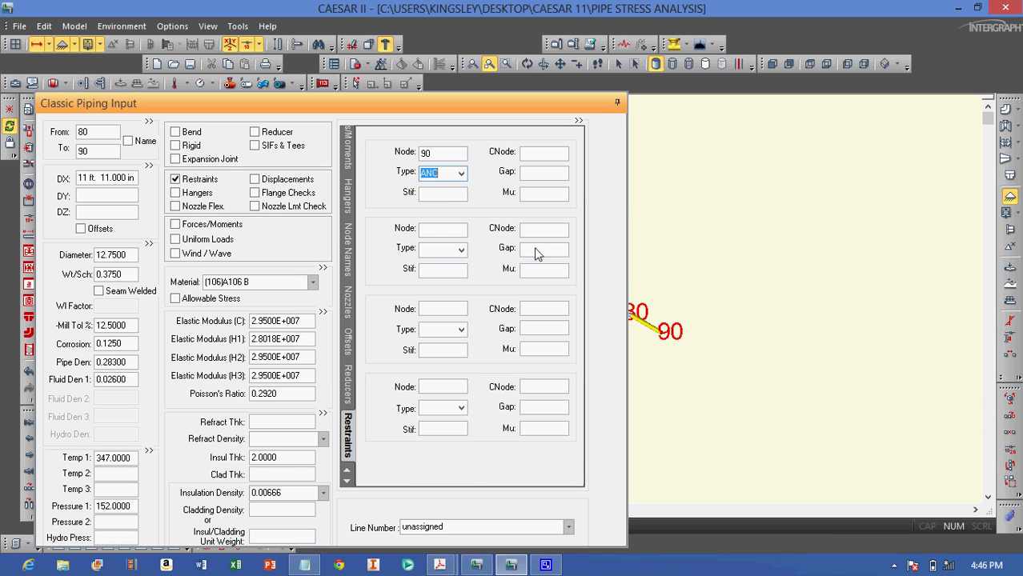
- Collapse the piping input form to show the whole model and open the static load case editor
click(670, 208)
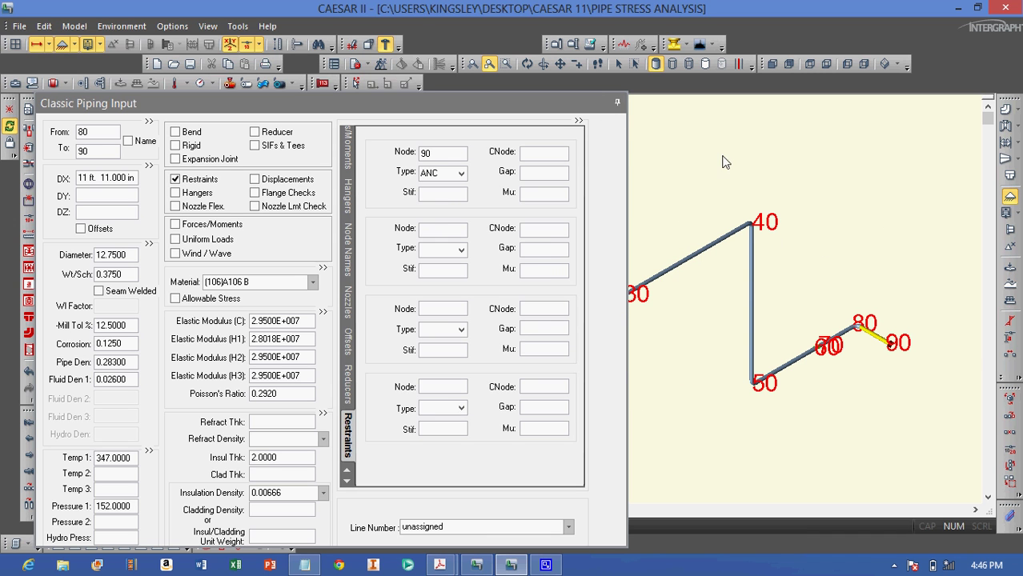
click(618, 103)
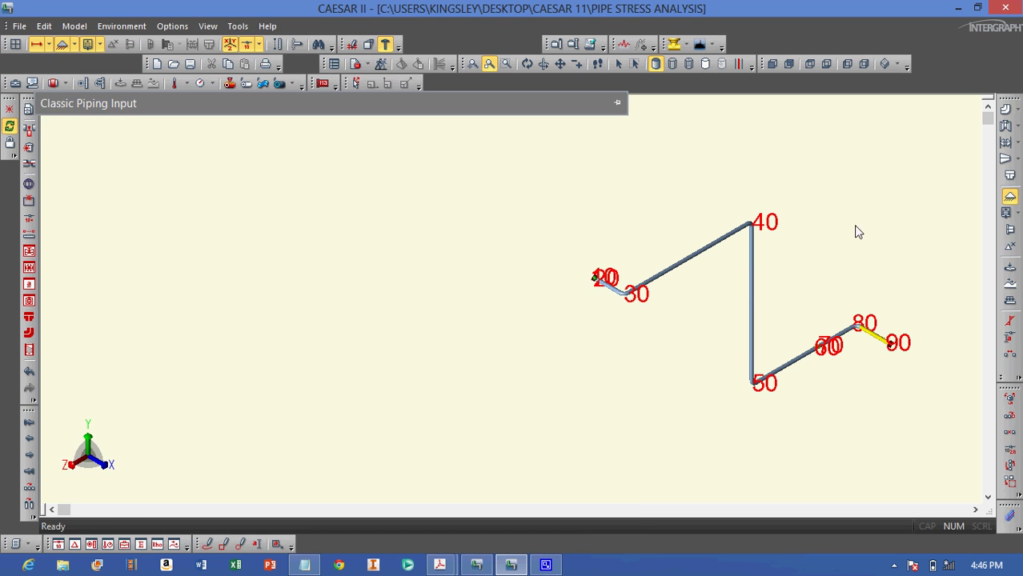
click(252, 44)
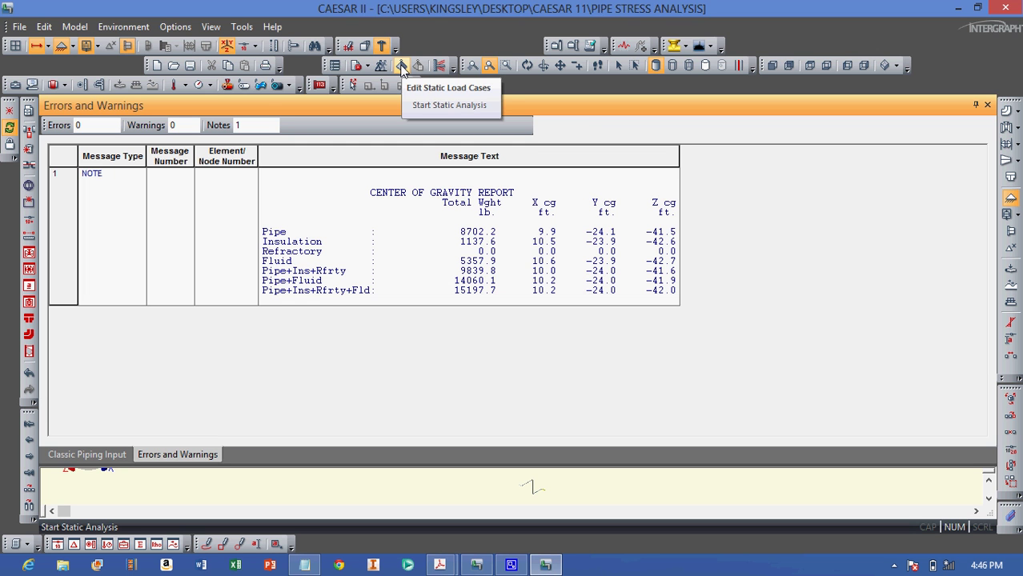
click(402, 67)
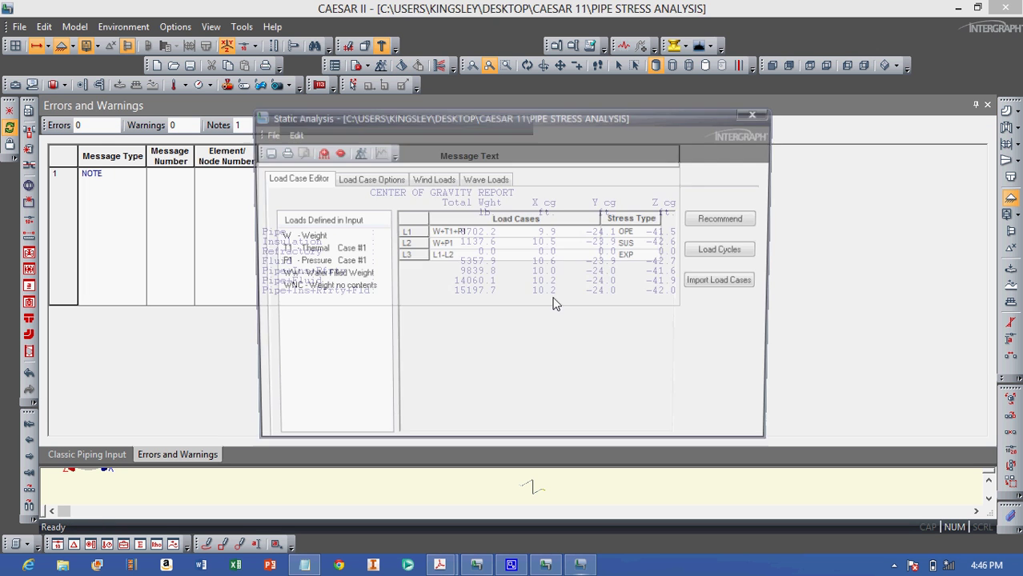
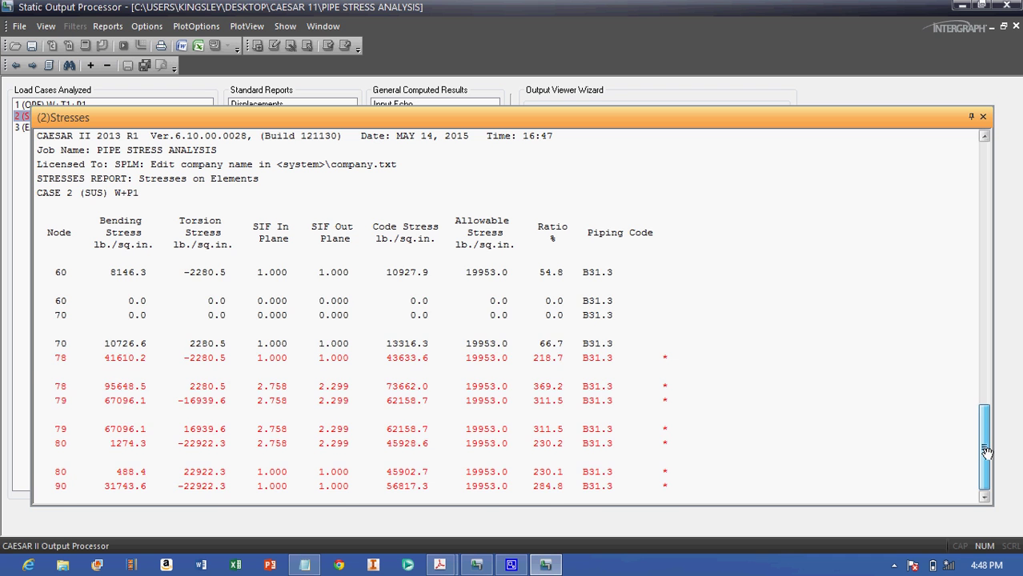
- Close the sustained stresses report and review the Displacements report for load case 1 (OPE) W+T1+P1
click(982, 117)
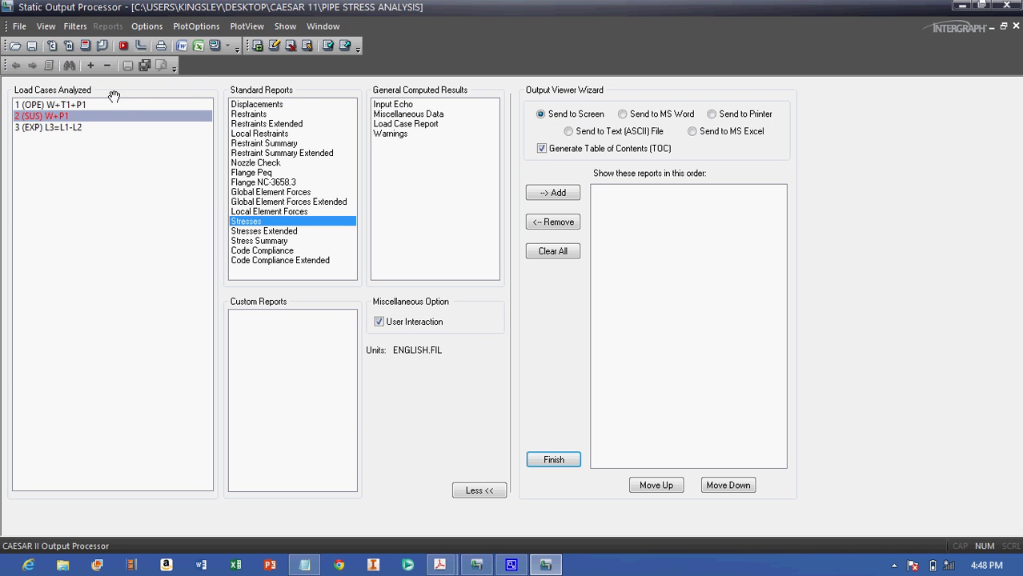
click(75, 104)
click(269, 105)
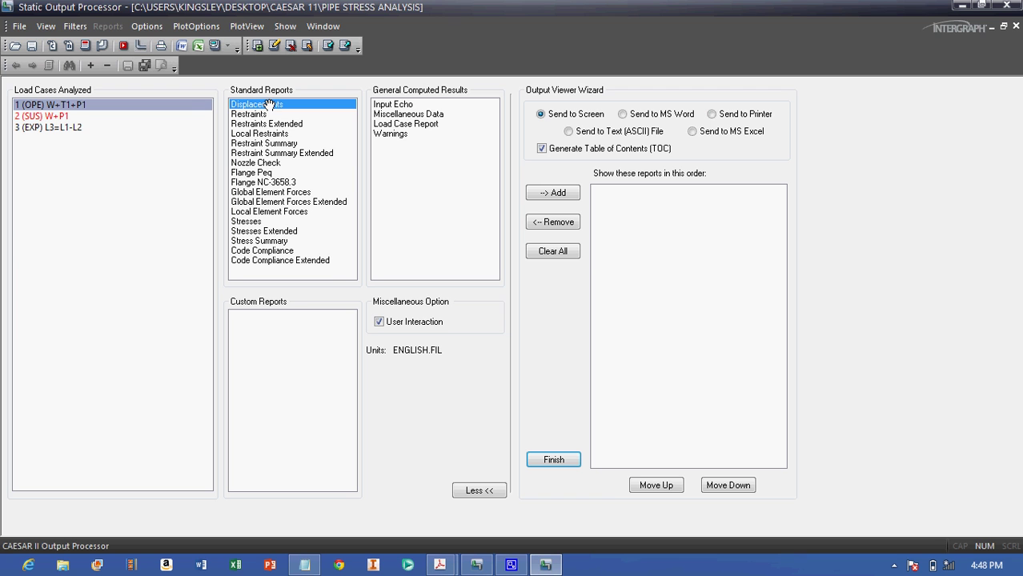
click(214, 44)
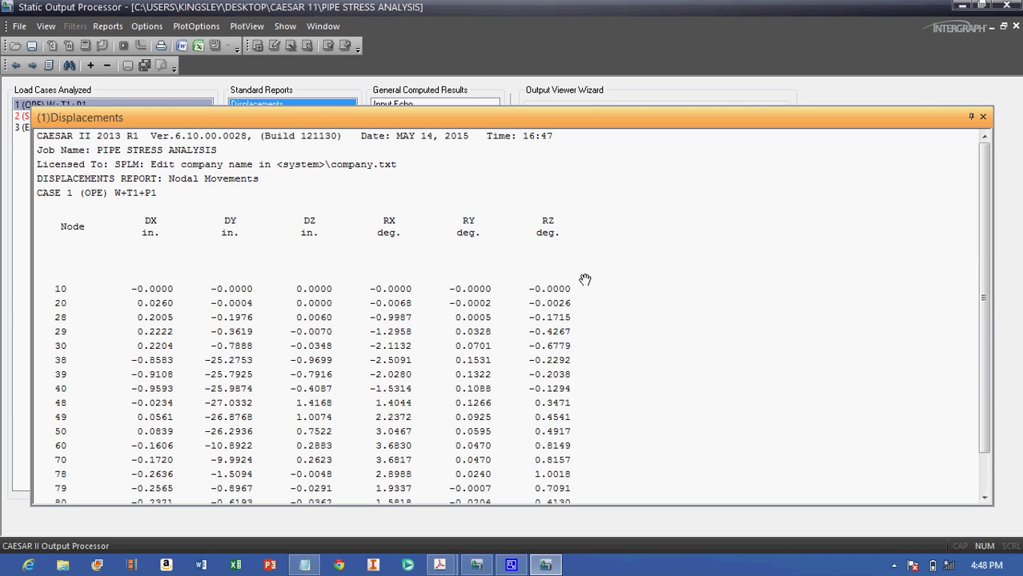
scroll(990, 337, down, 1)
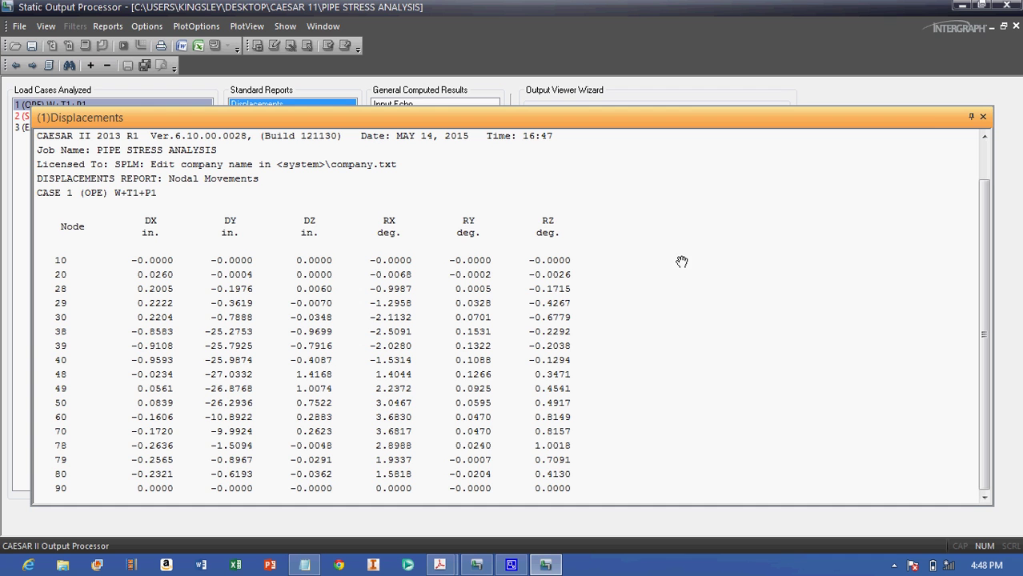
click(983, 117)
- Open the animated plot full screen and play the pipe's motion for Case 1 Operating Case Condition 1
click(123, 46)
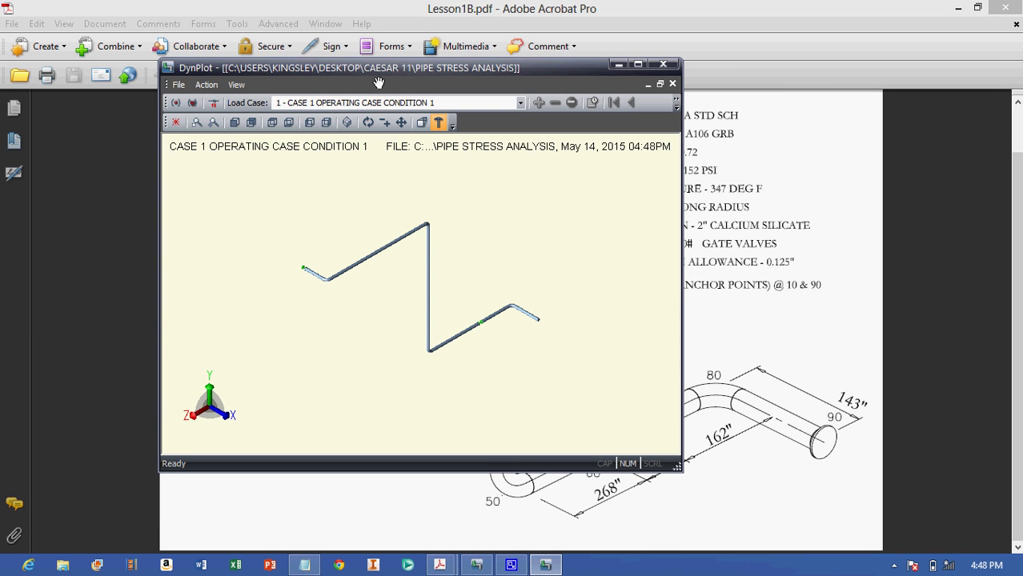
click(638, 63)
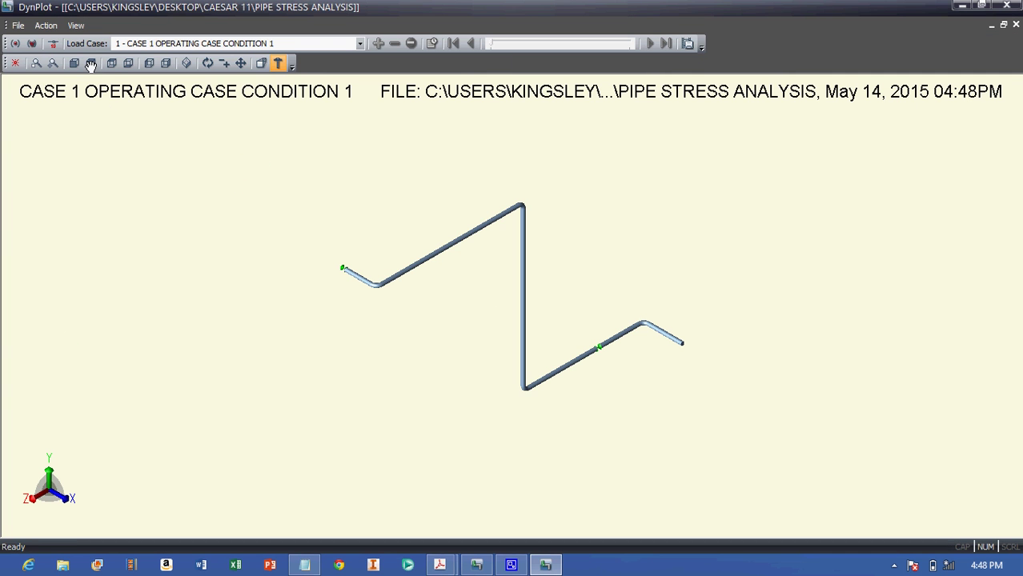
click(32, 43)
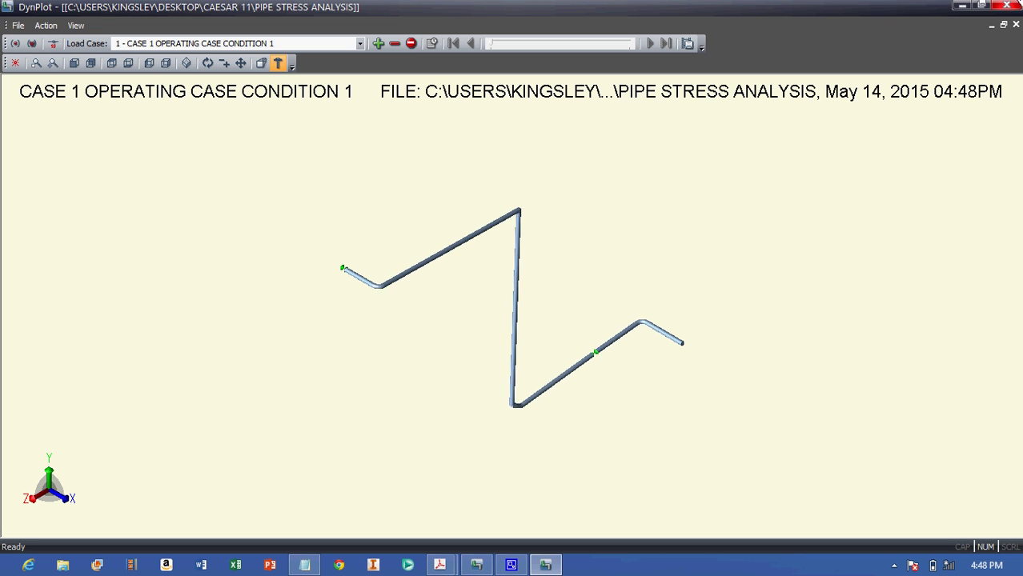
- Close the animated plot, return from the static output to the piping input and expand the Classic Piping Input form
click(1006, 6)
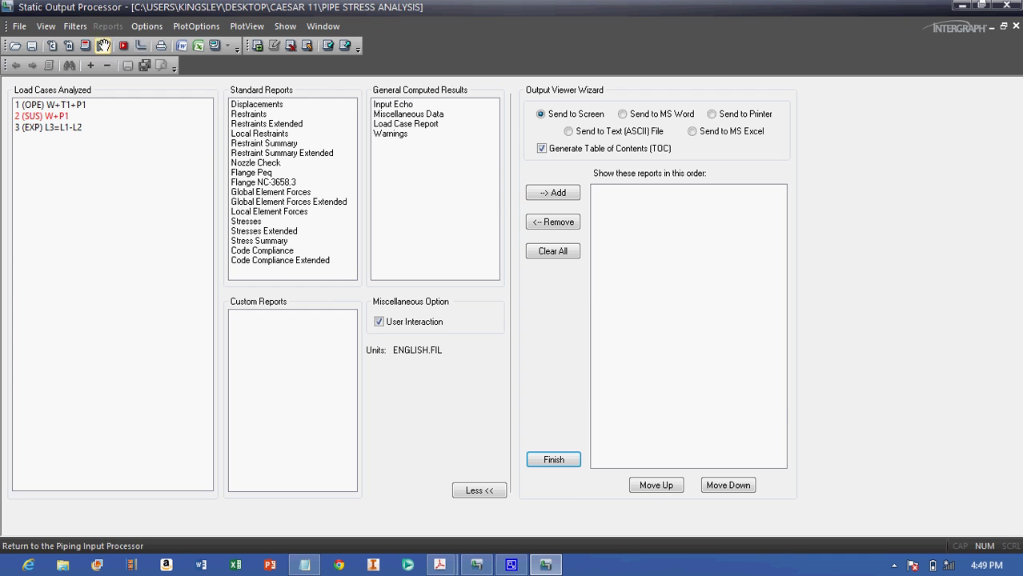
click(102, 46)
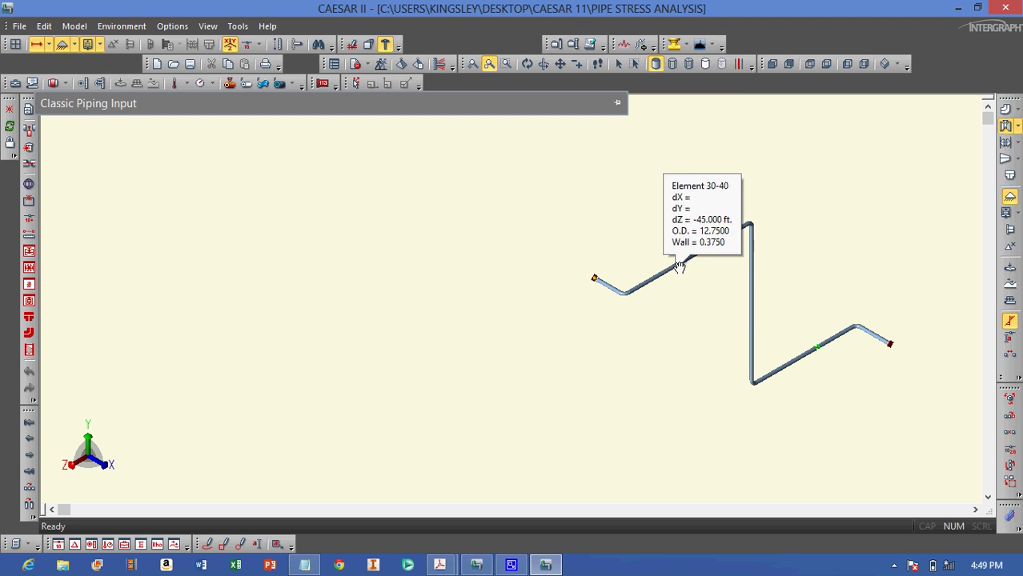
mouse_move(763, 244)
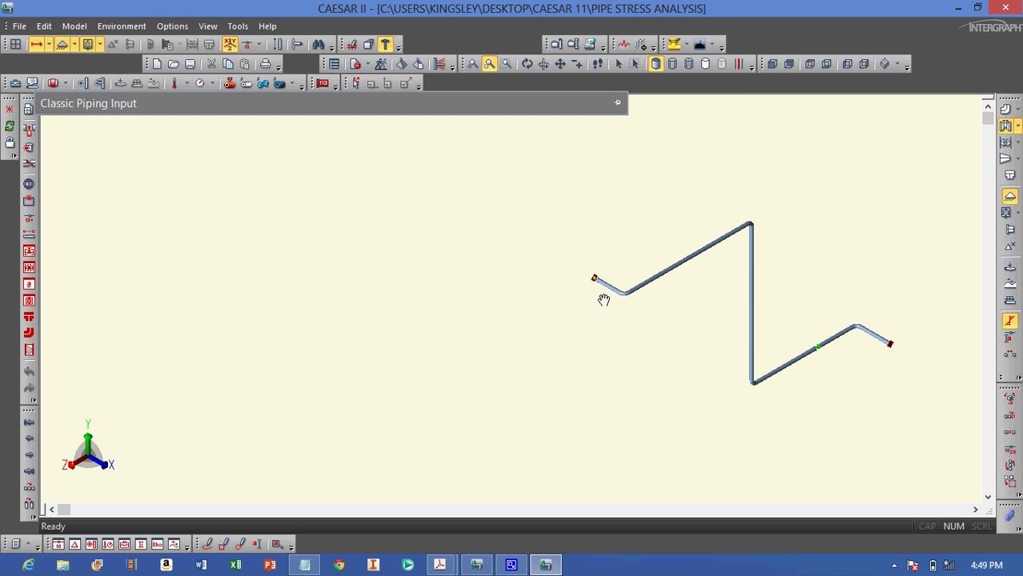
click(288, 105)
mouse_move(678, 273)
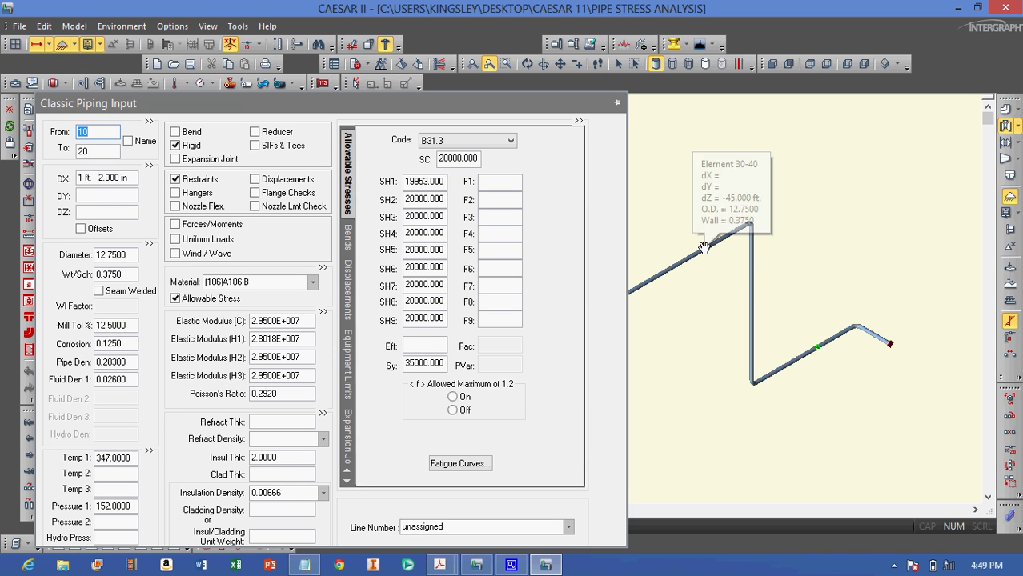
- Set DZ of element 30-40 to -10 ft and DY of element 40-50 to -20 ft
click(702, 248)
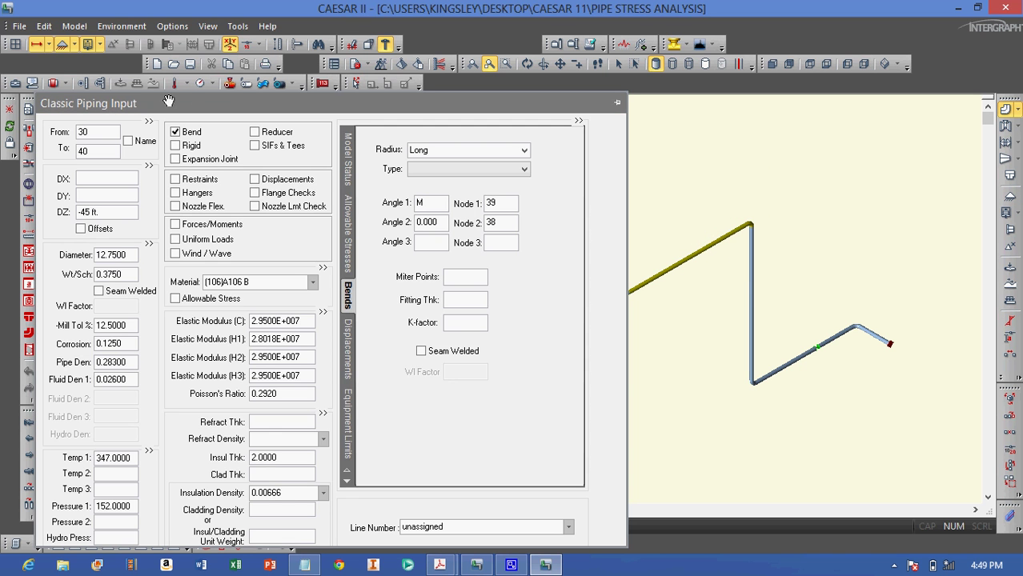
click(86, 210)
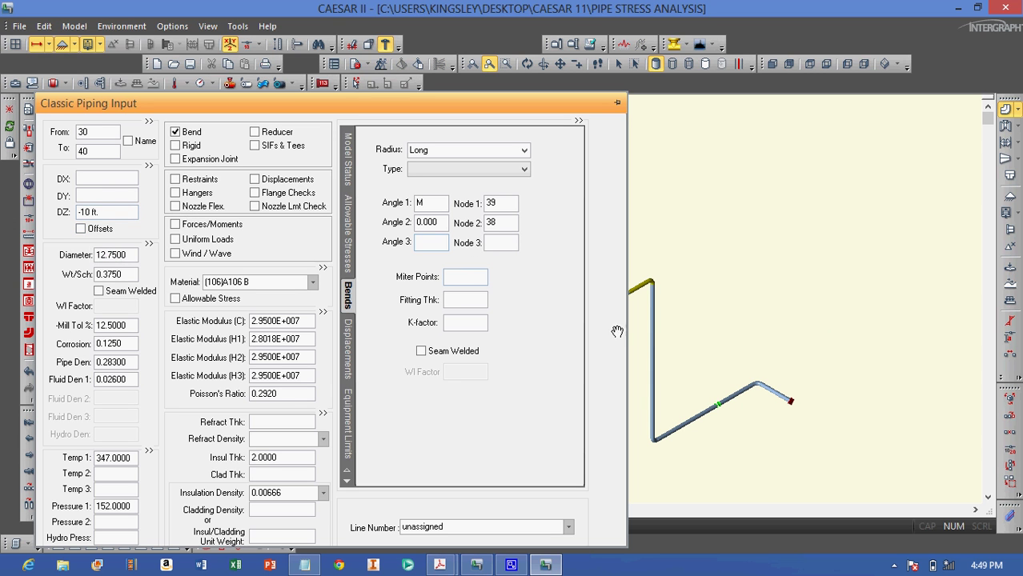
click(654, 342)
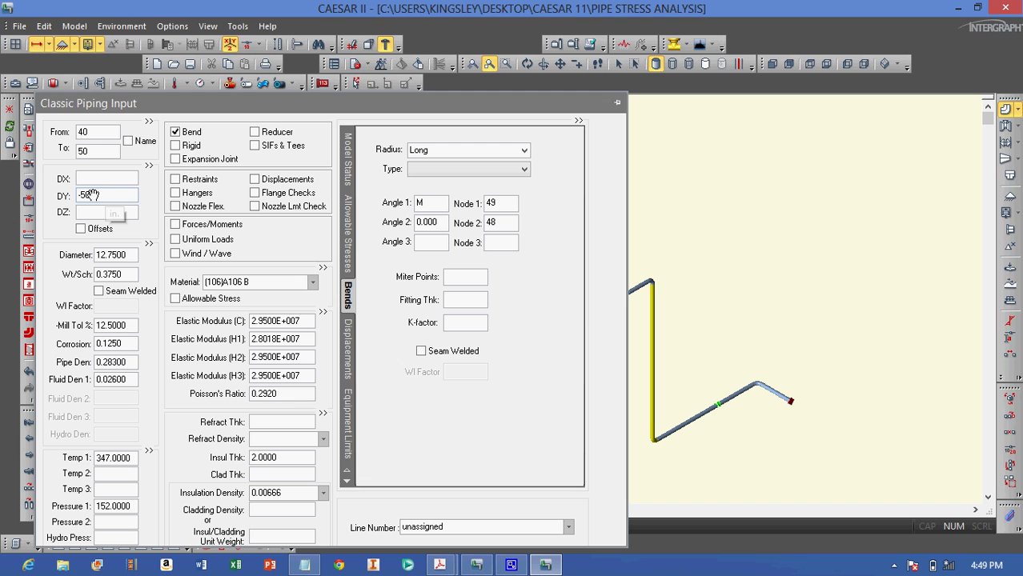
click(88, 195)
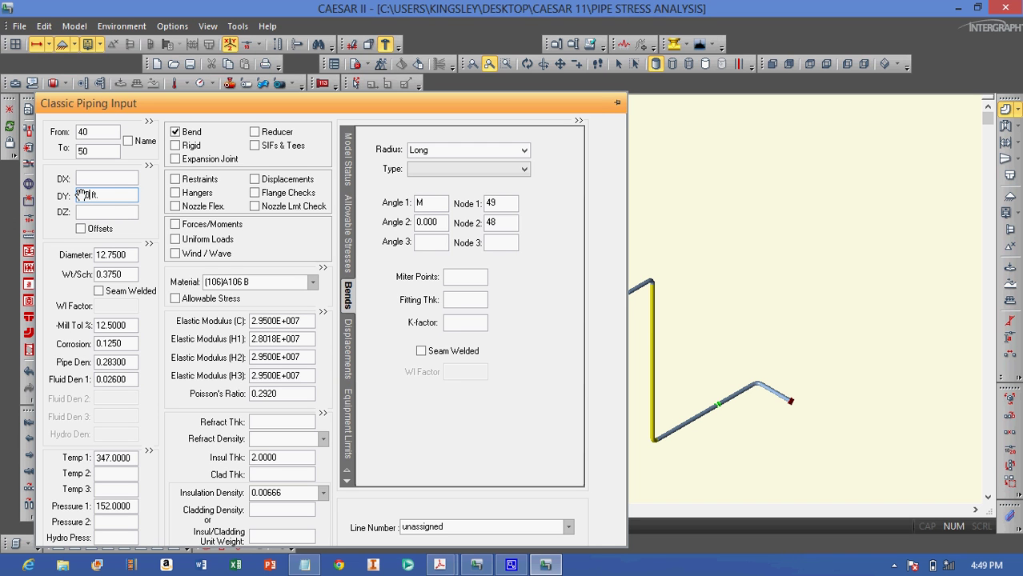
key(Tab)
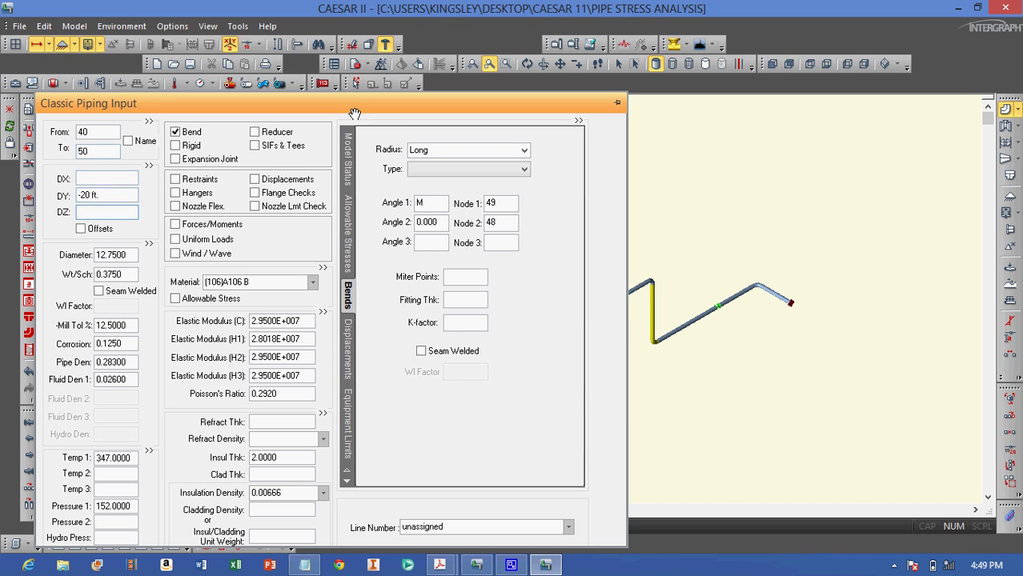
- Error-check the modified piping model and rerun the static analysis
click(380, 64)
key(ctrl+e)
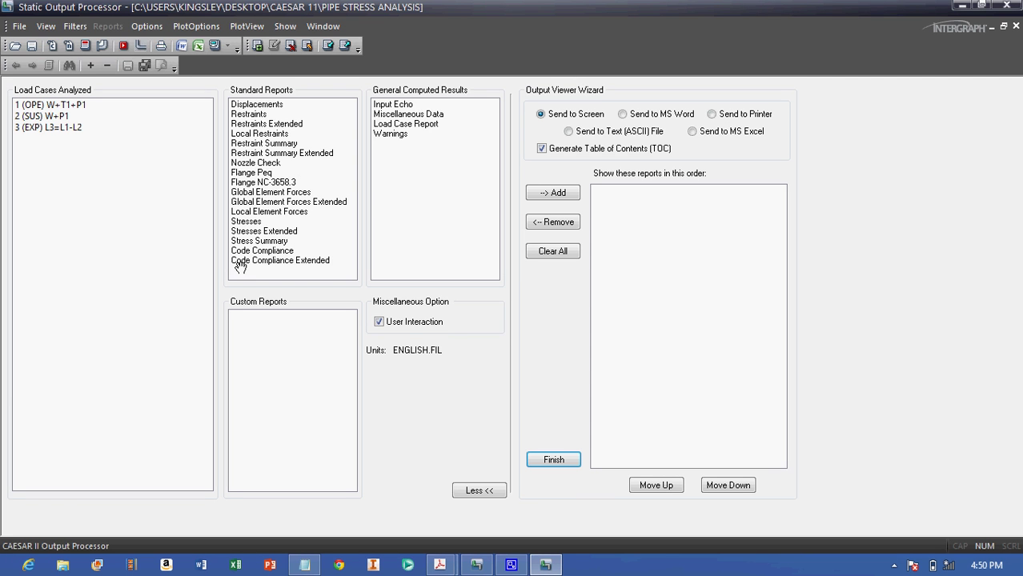
- Open the Stresses report for load case 2 (SUS) W+P1 and review the code stress ratios through node 90
click(40, 117)
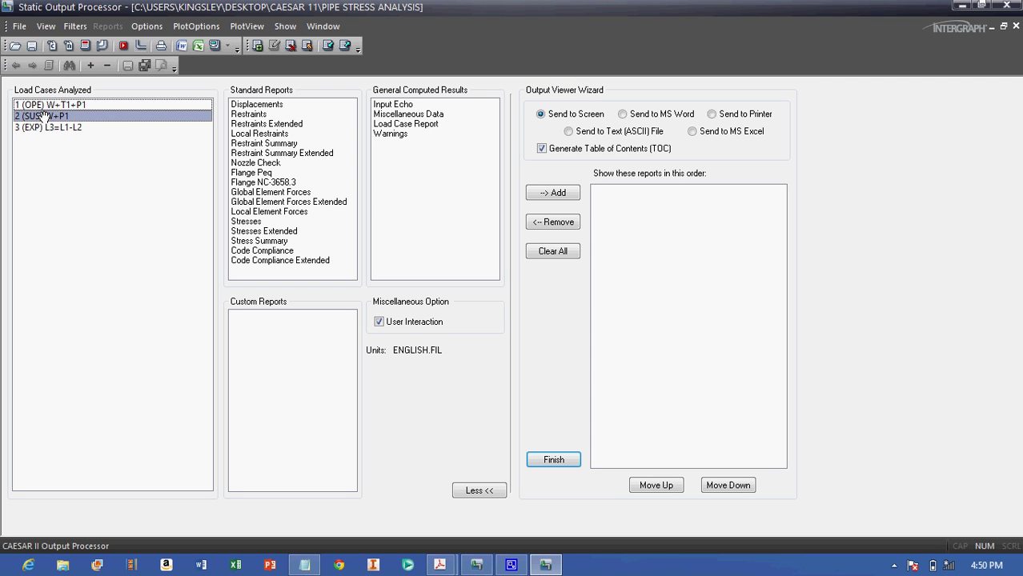
click(259, 221)
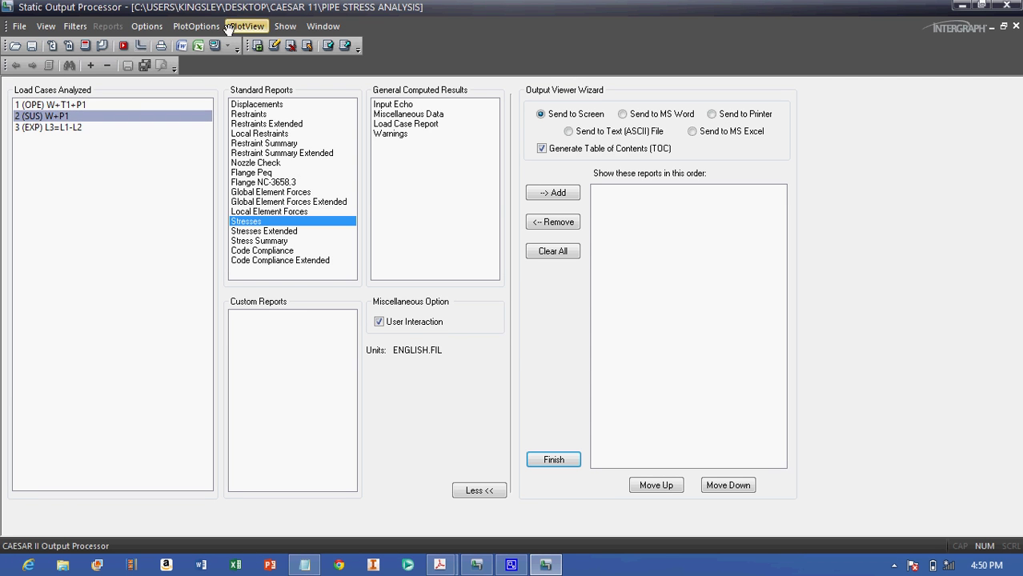
click(214, 46)
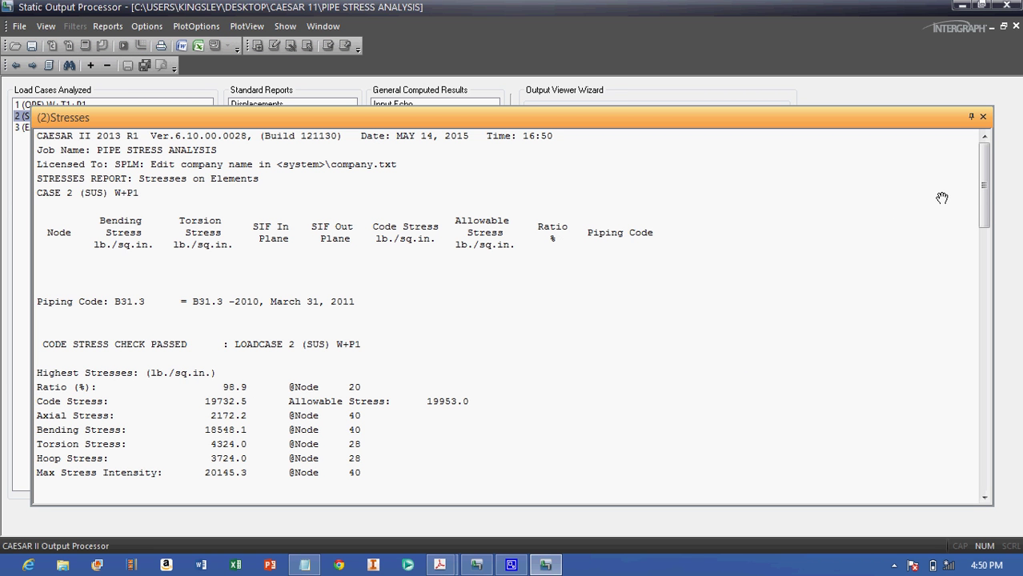
drag(966, 196, 965, 324)
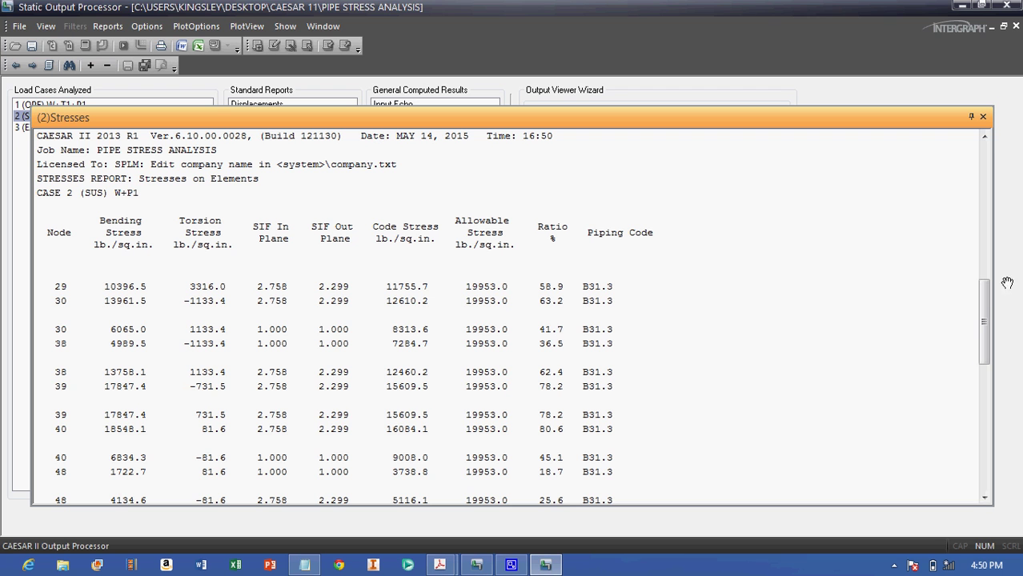
drag(986, 317, 986, 441)
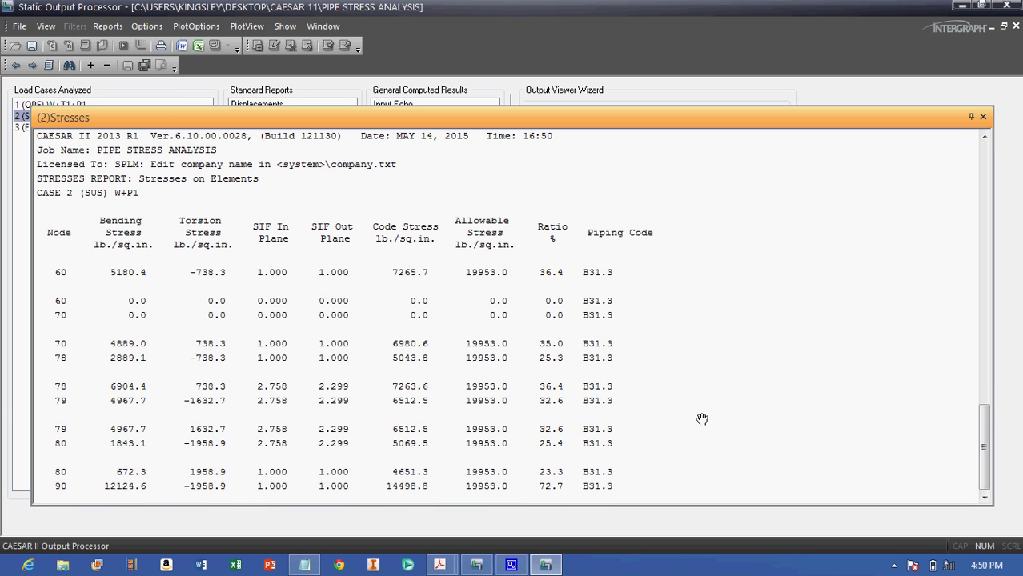
click(304, 565)
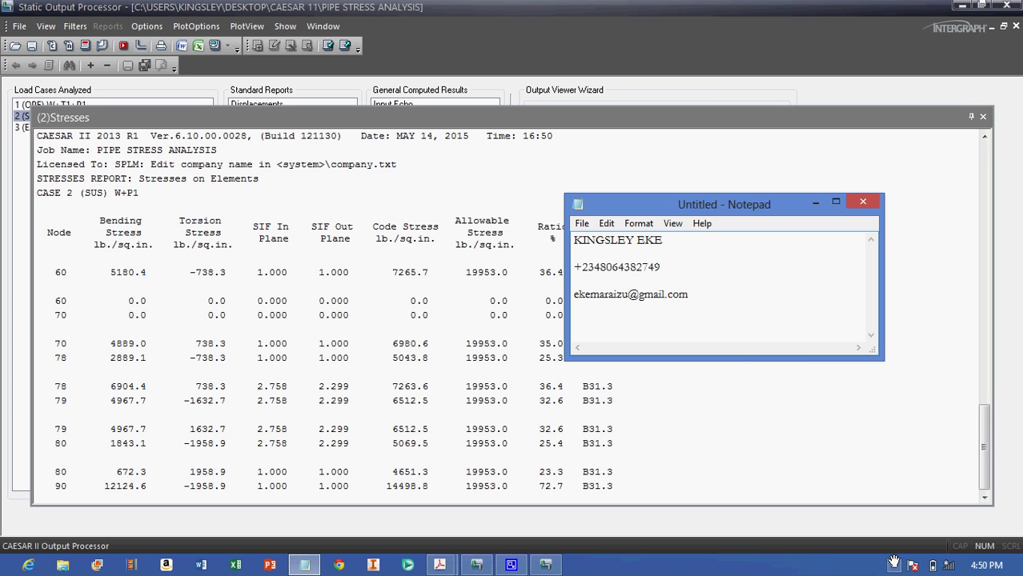
click(894, 560)
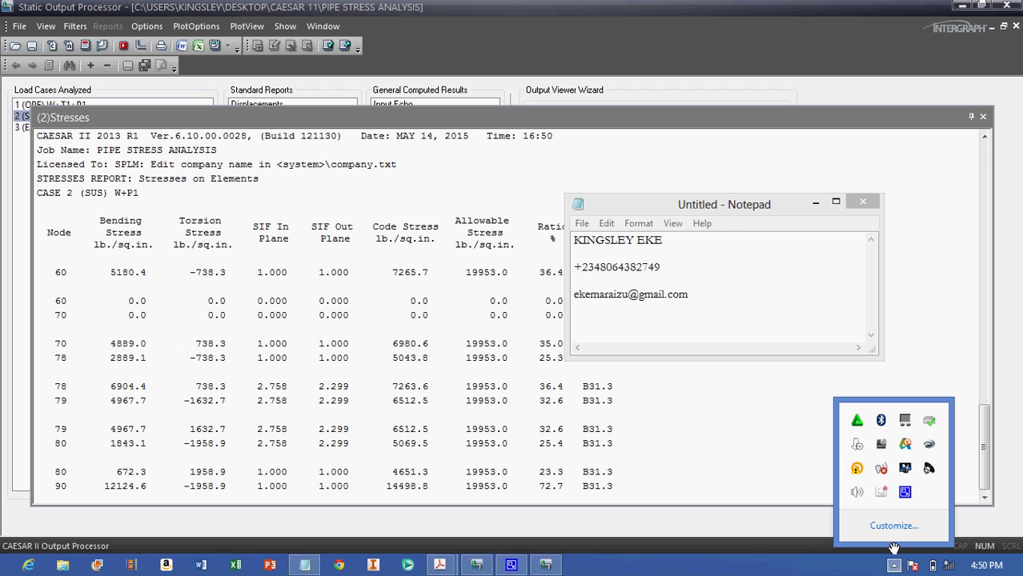
drag(905, 491, 904, 490)
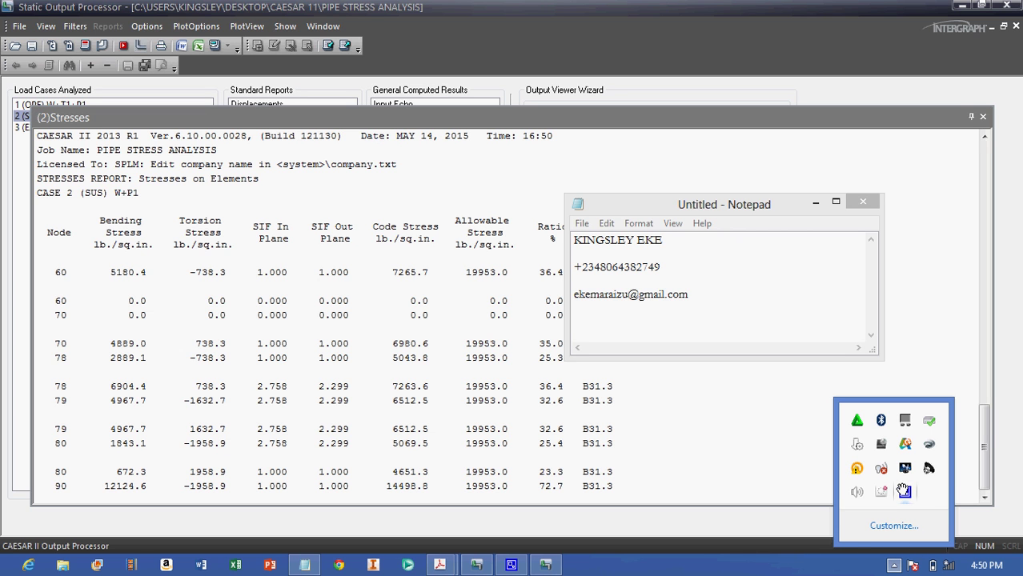